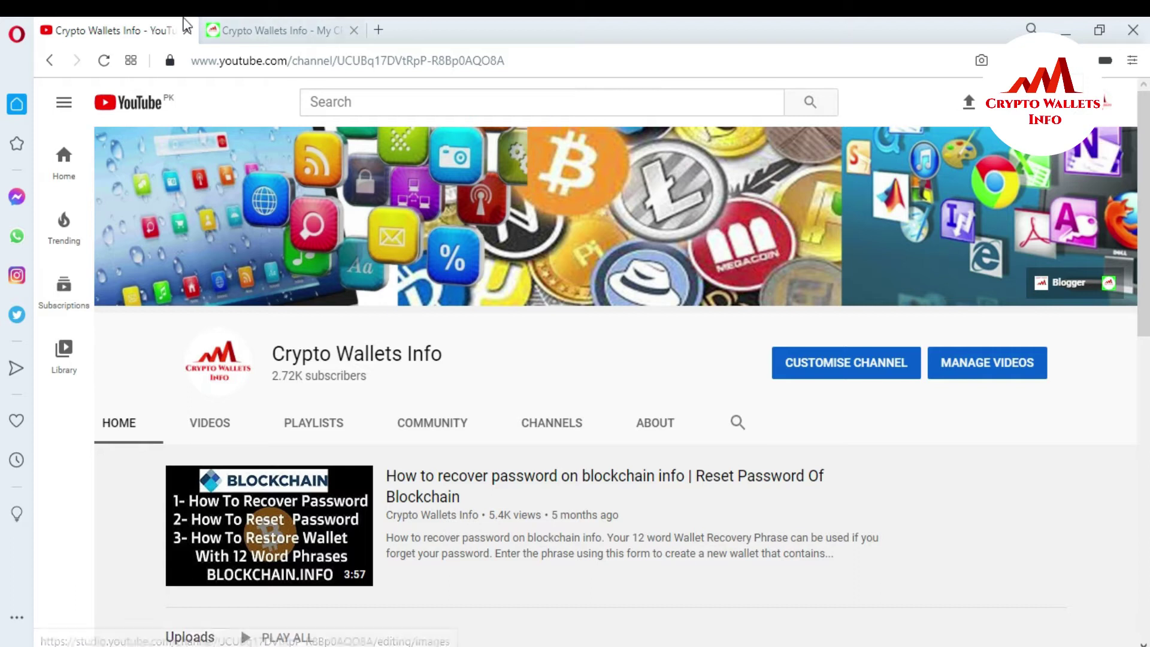
# - Switch to the 'Crypto Wallets Info' blog post tab about removing a wallet from Tron Wallet
pyautogui.click(239, 33)
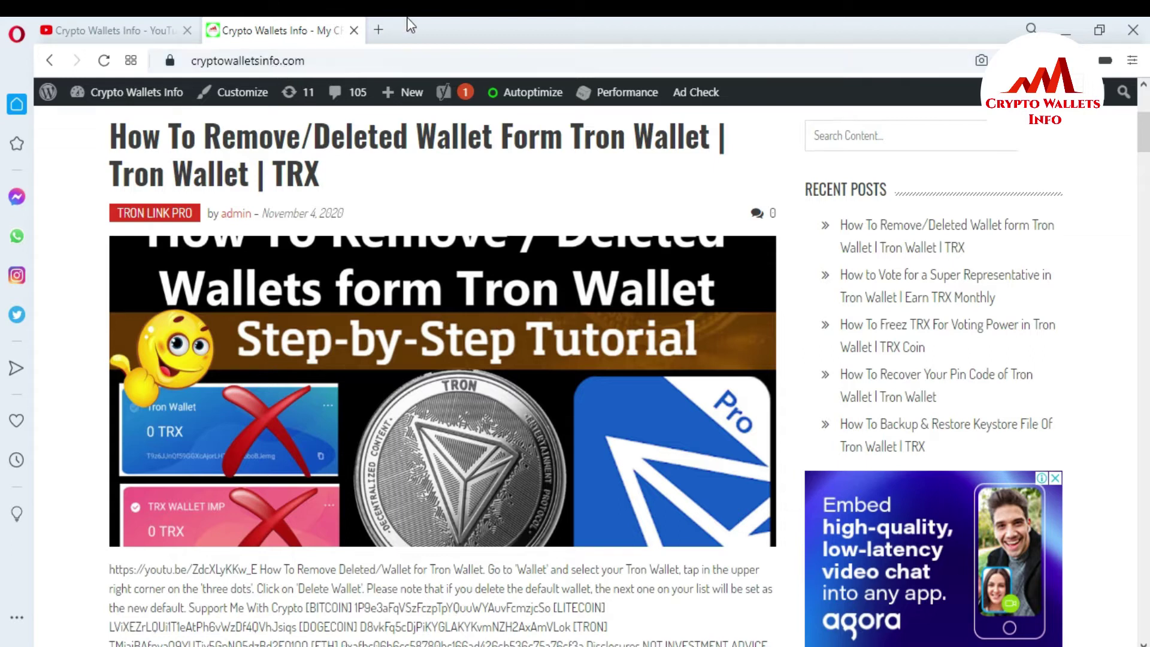
# - Load Google in a new tab, search for 'guarda', and open the official Guarda Wallet result
pyautogui.click(379, 30)
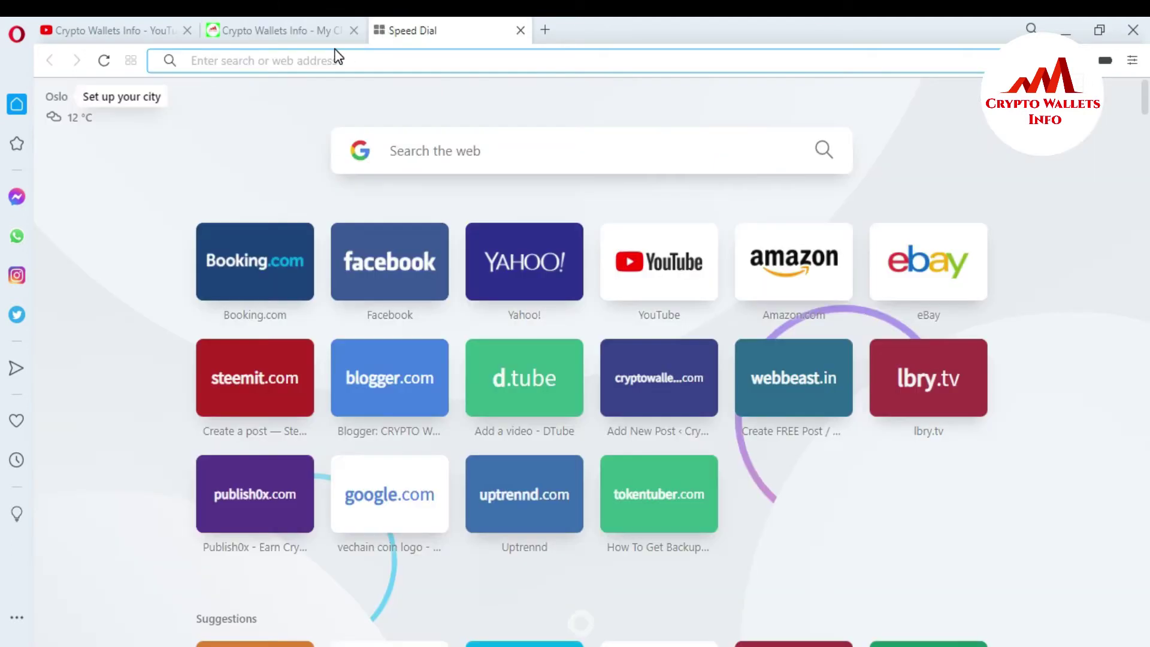
pyautogui.write('google.com')
pyautogui.press('Return')
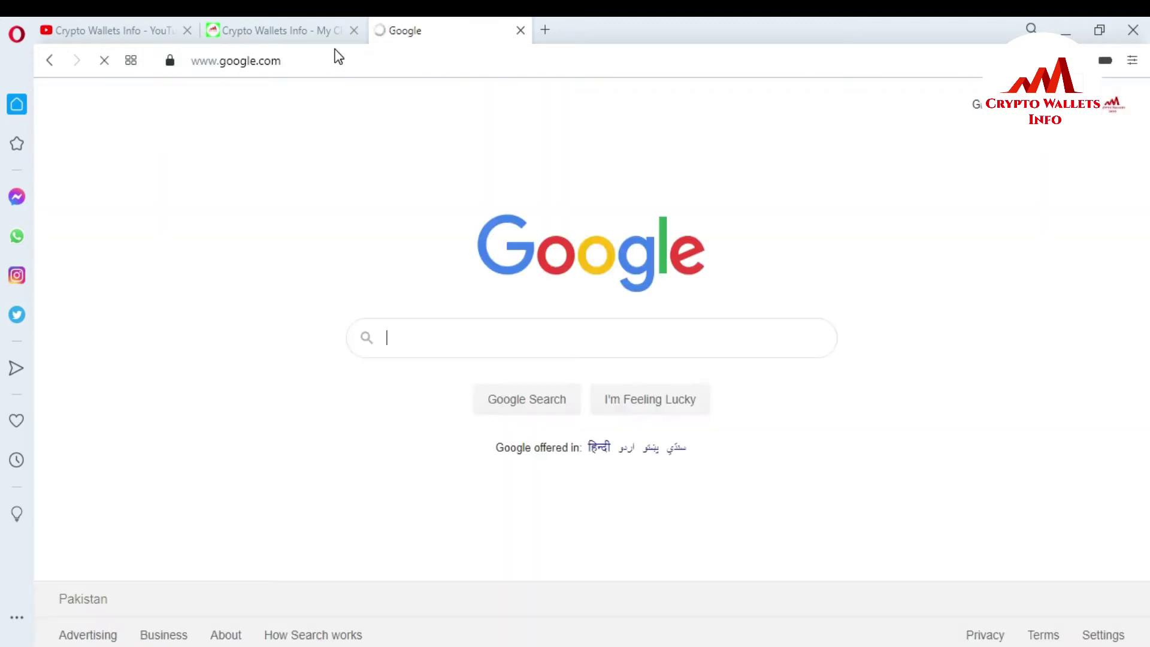
pyautogui.click(411, 342)
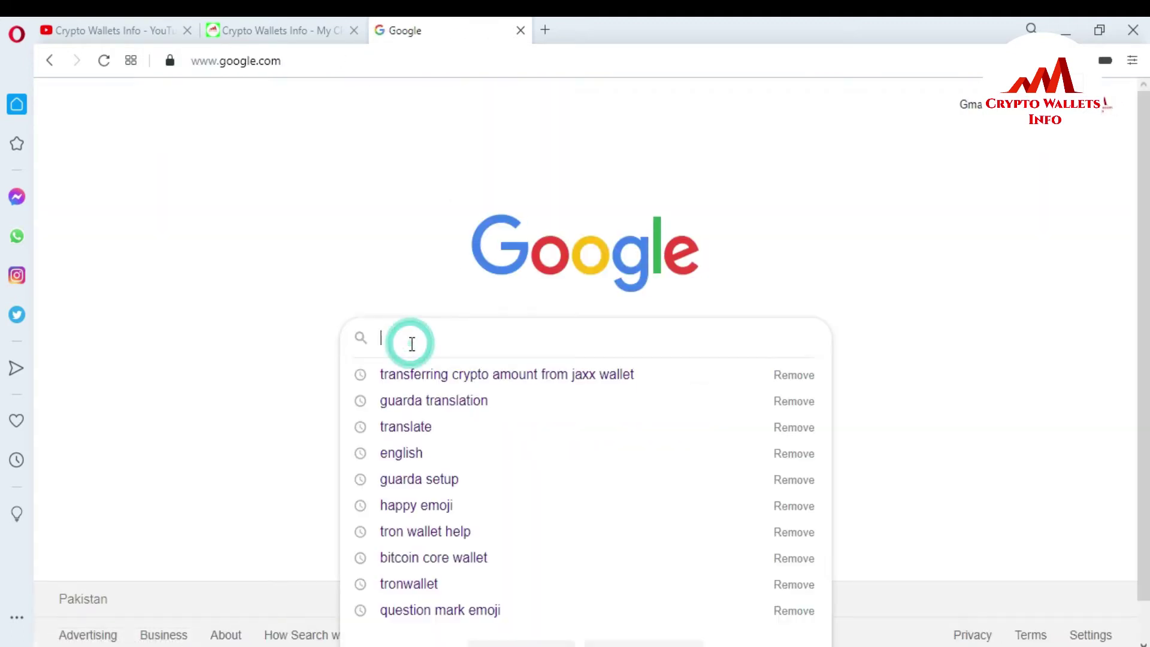
pyautogui.write('guarda')
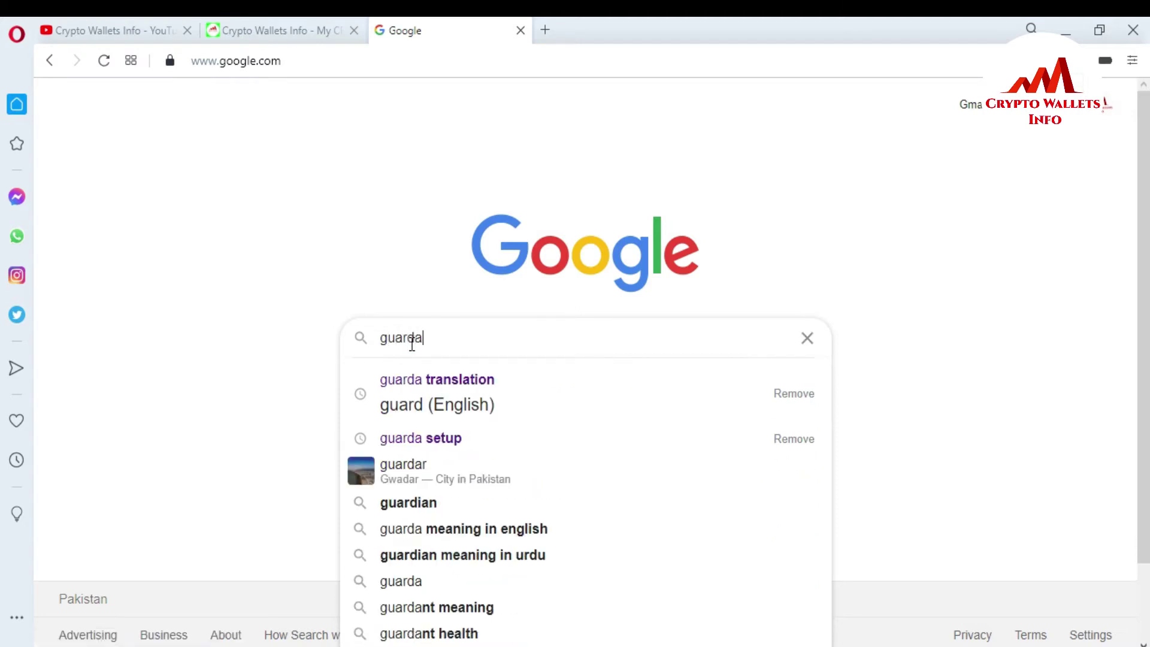
pyautogui.press('Return')
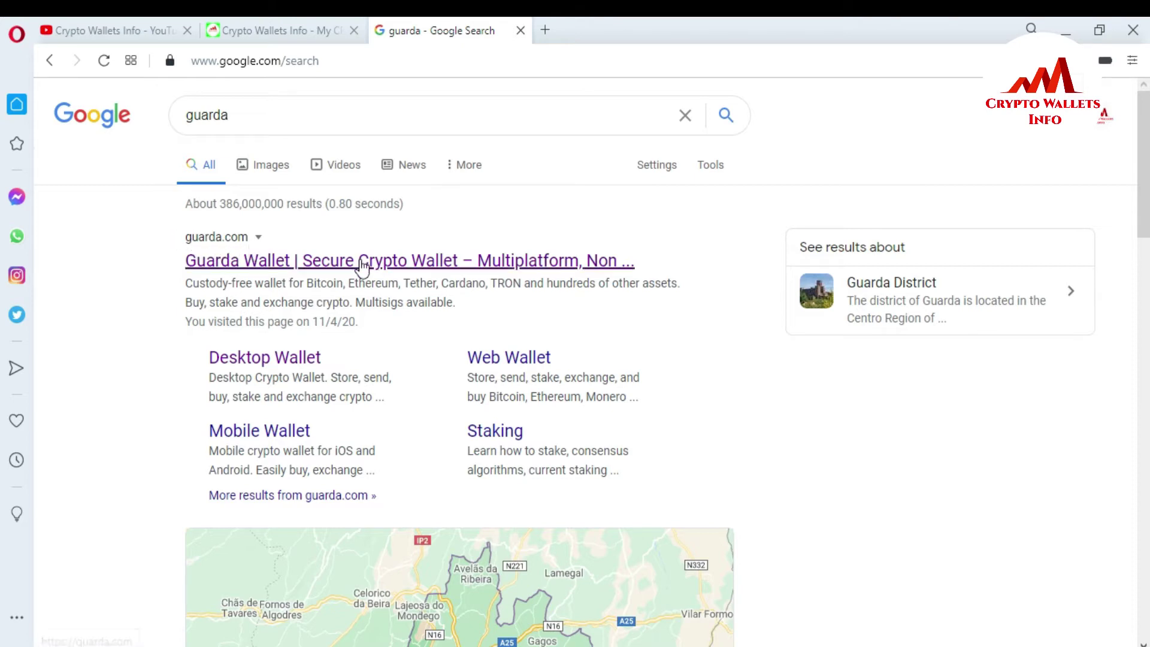
pyautogui.click(337, 262)
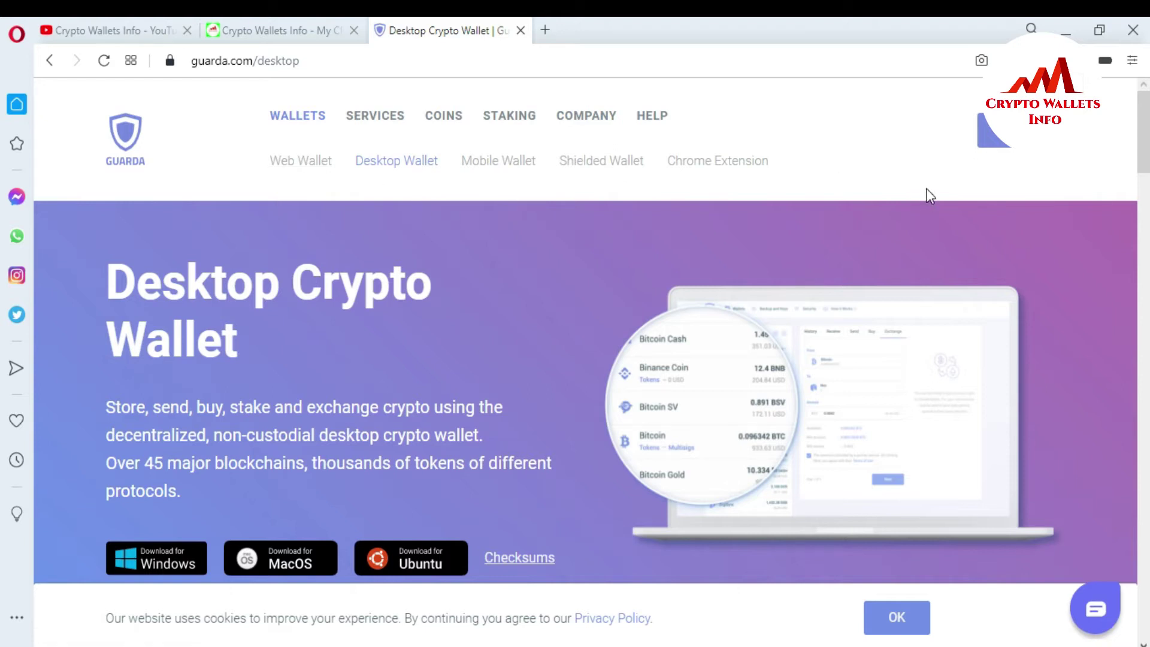
# - Scroll through the guarda.com/desktop page to review the Windows, MacOS and Ubuntu downloads
pyautogui.scroll(-2, 36, 143)
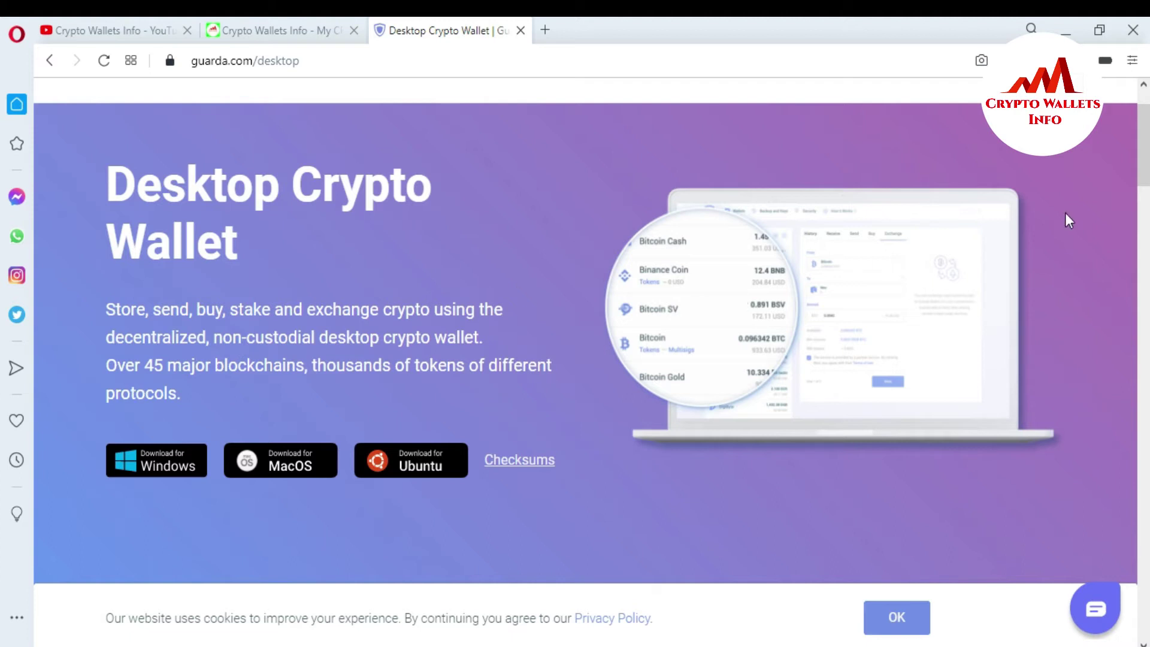
pyautogui.moveTo(1144, 161); pyautogui.dragTo(1145, 375)
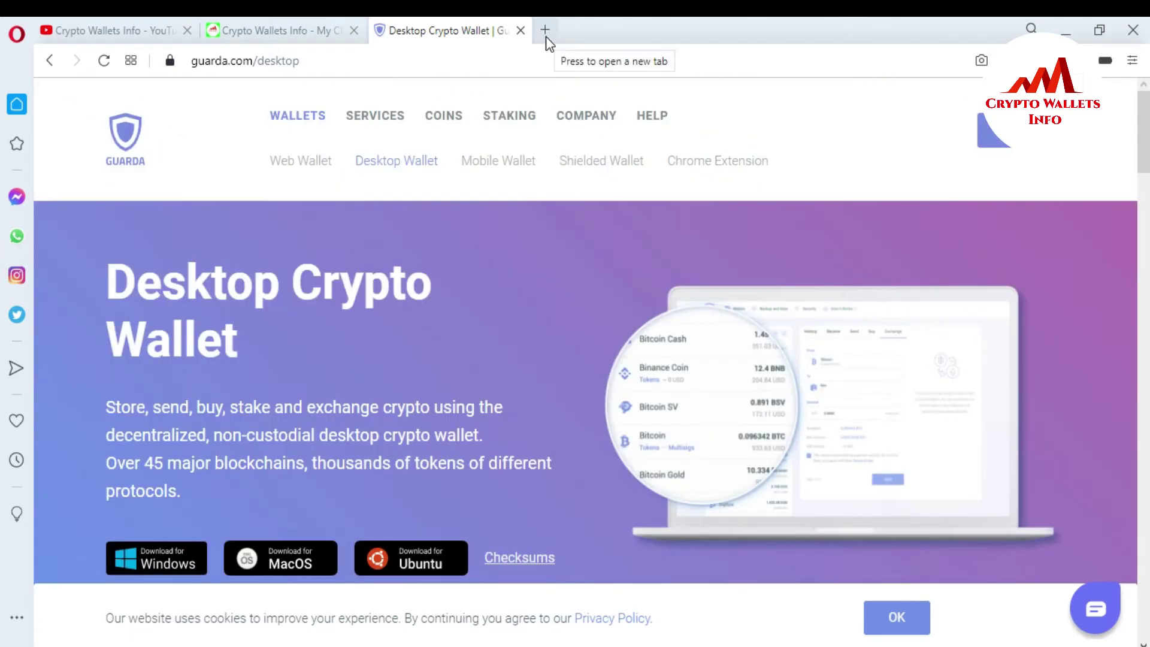
# - Search Google for 'guarda translation' in a new tab, then return to the Guarda desktop page
pyautogui.click(545, 31)
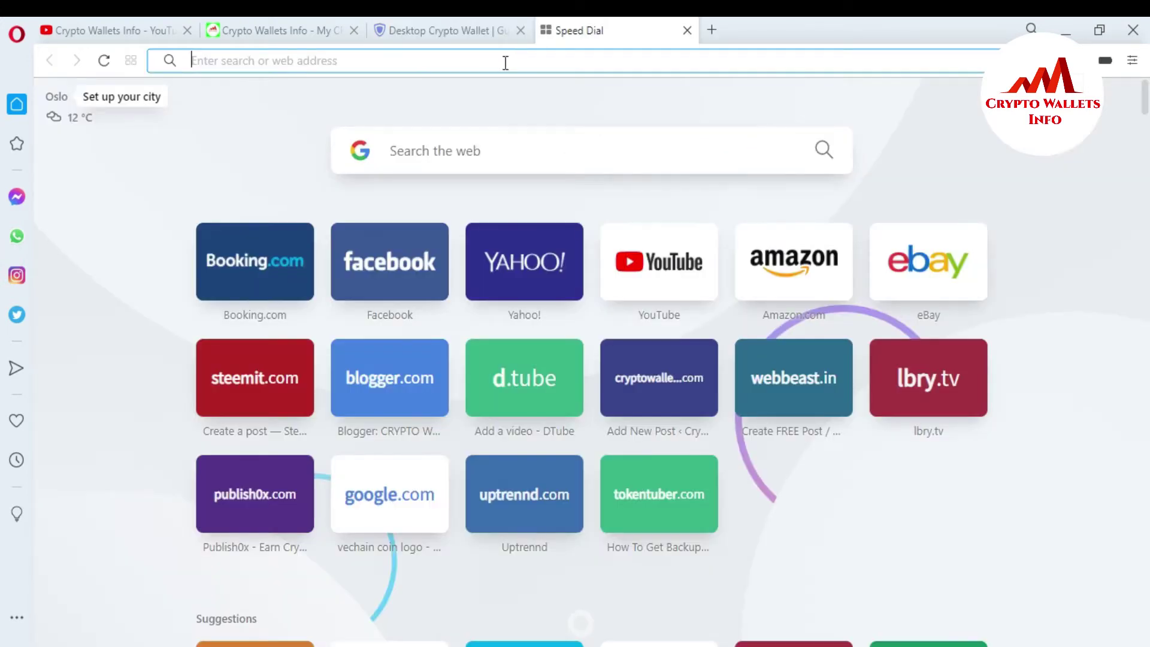
pyautogui.write('go')
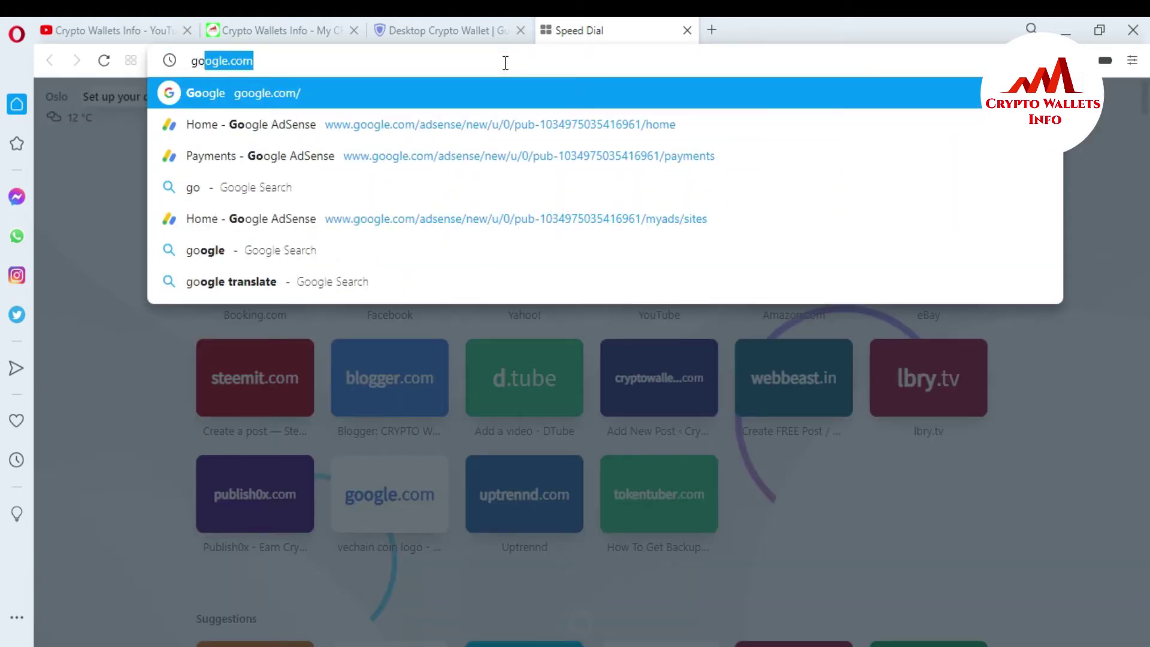
pyautogui.press('Return')
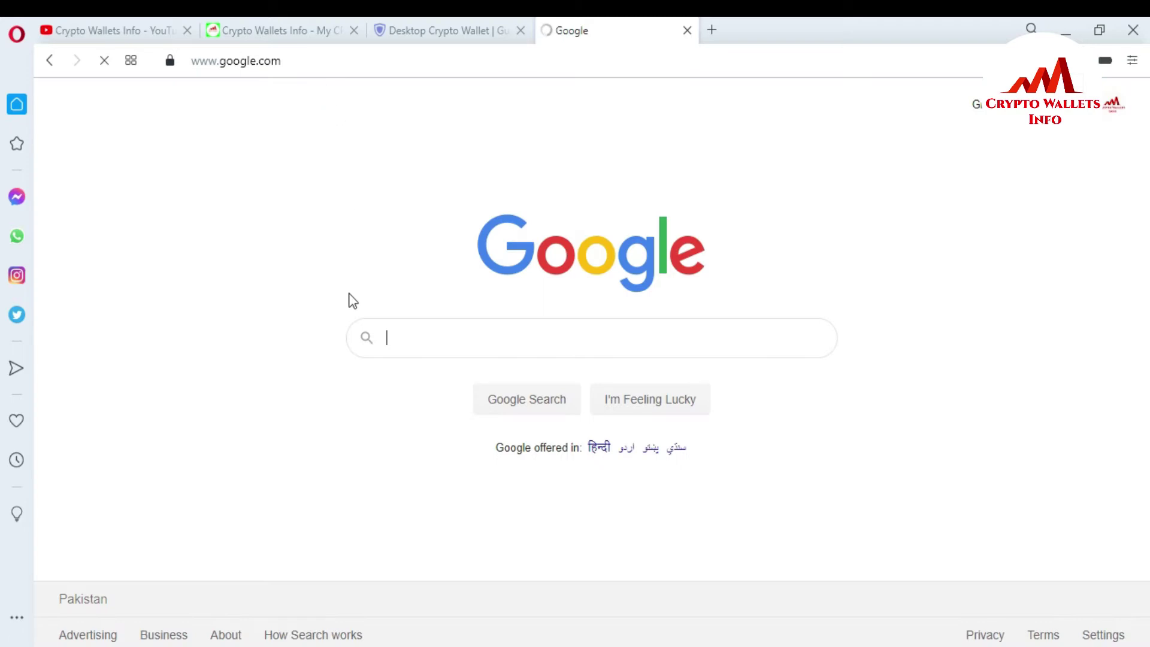
pyautogui.write('gu')
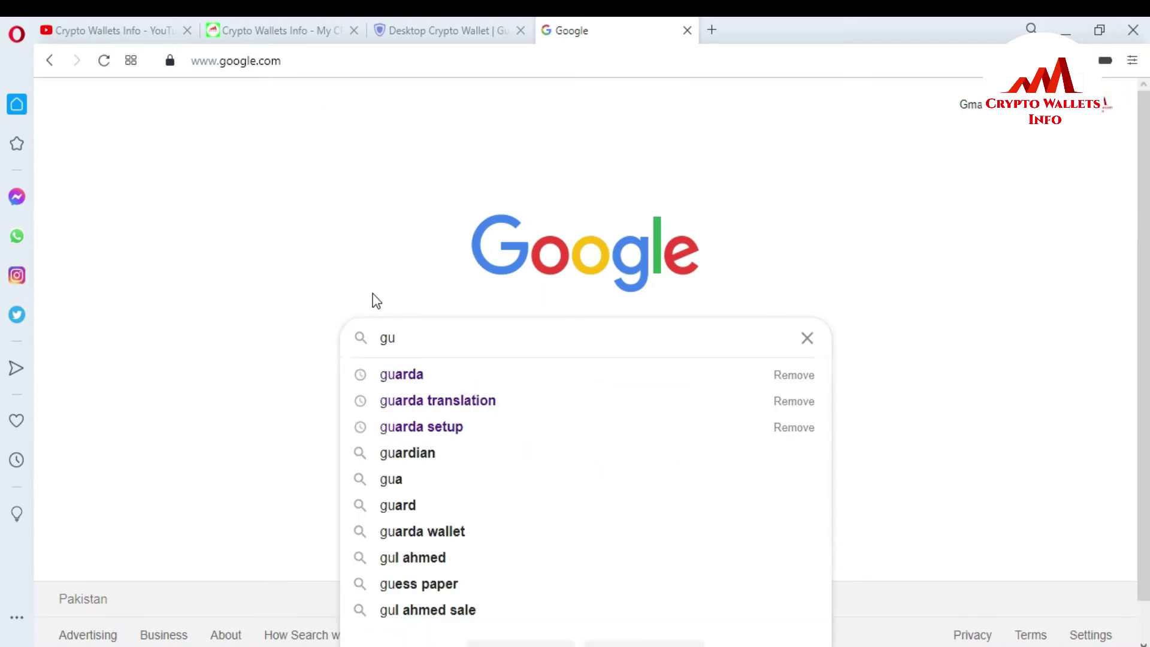
pyautogui.press('Down')
pyautogui.press('Down')
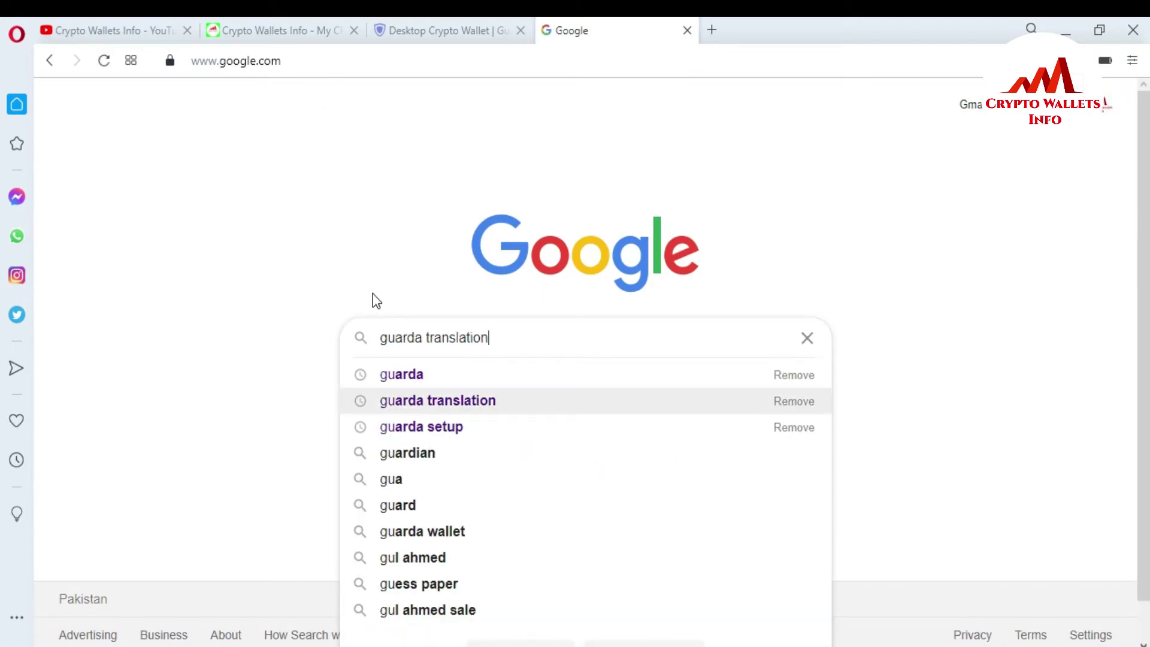
pyautogui.press('Return')
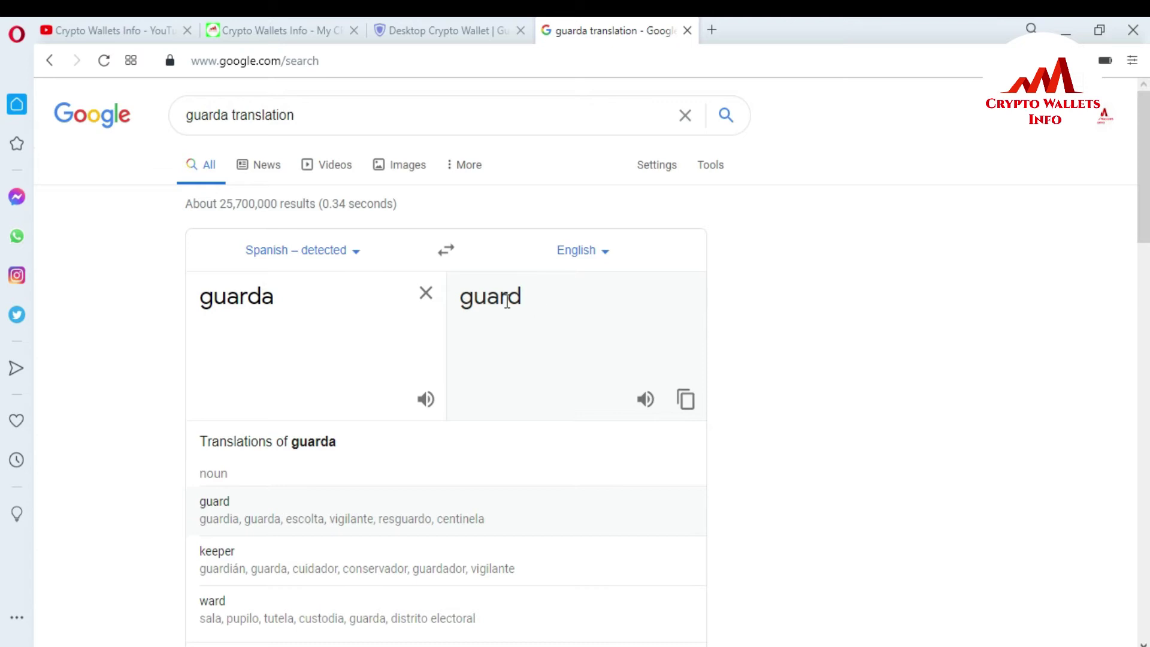
pyautogui.click(411, 19)
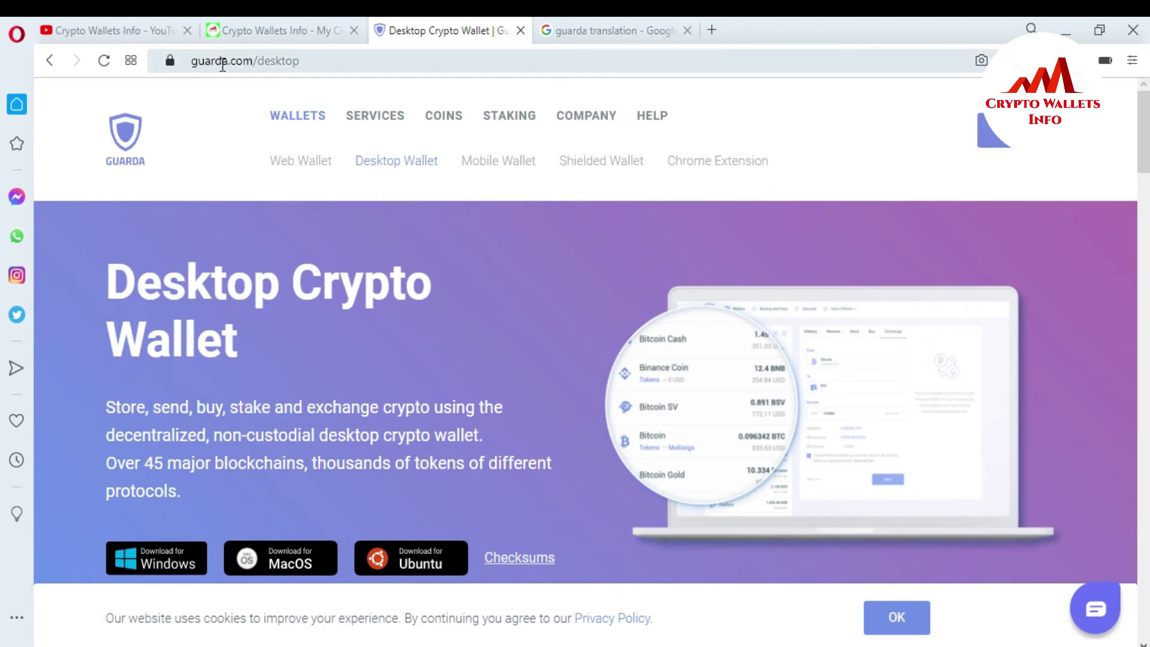
# - Download the Guarda Windows installer, dismissing the Save As dialog and the thank-you popup
pyautogui.scroll(-3, 3, 180)
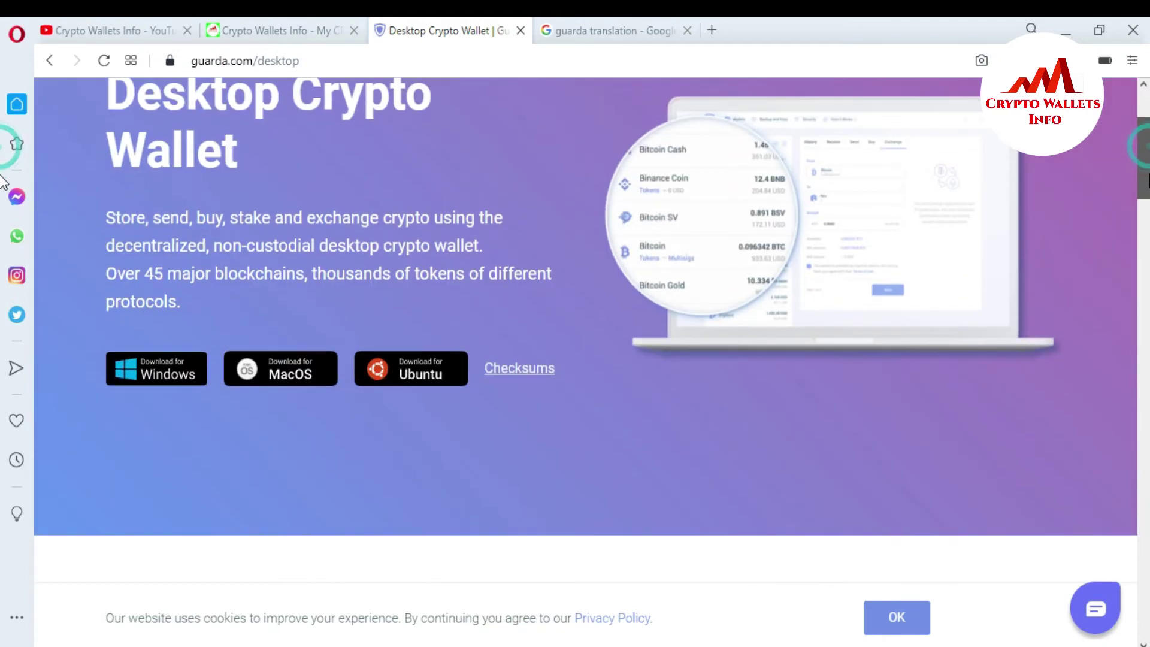
pyautogui.scroll(-1, 3, 179)
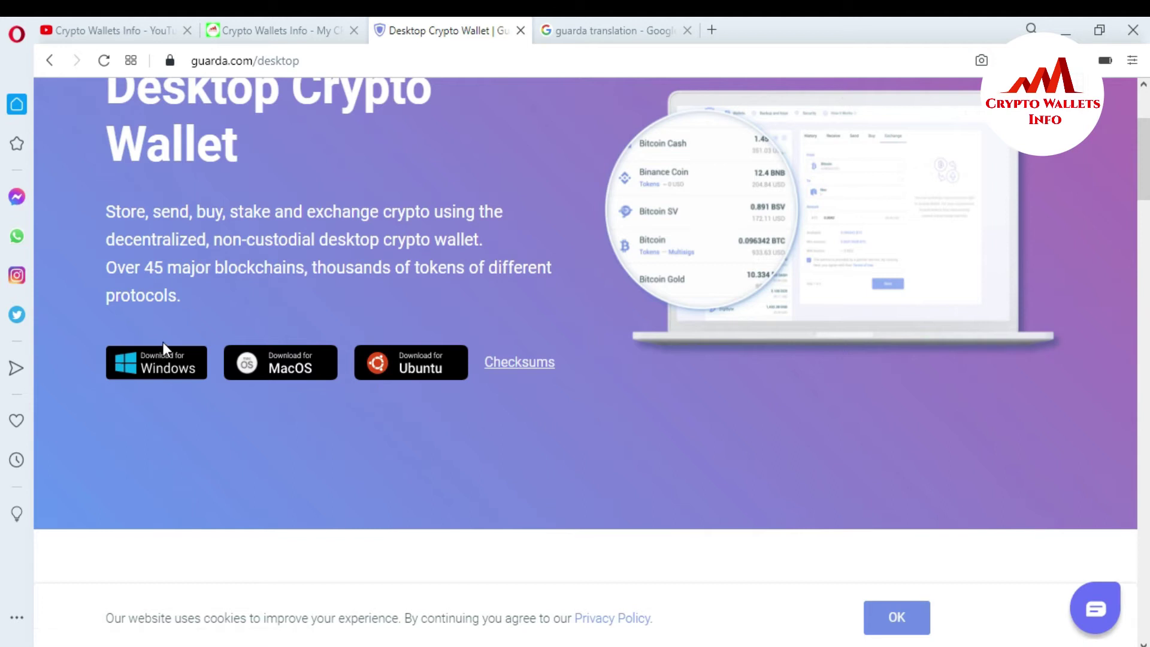
pyautogui.click(168, 362)
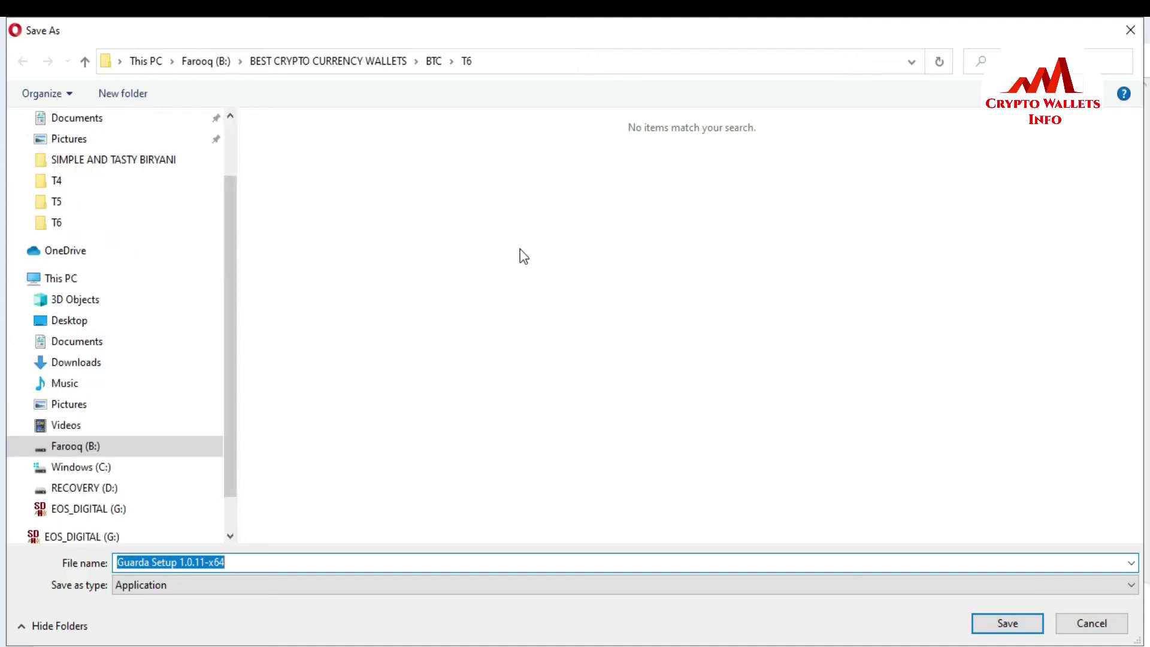
pyautogui.click(1127, 28)
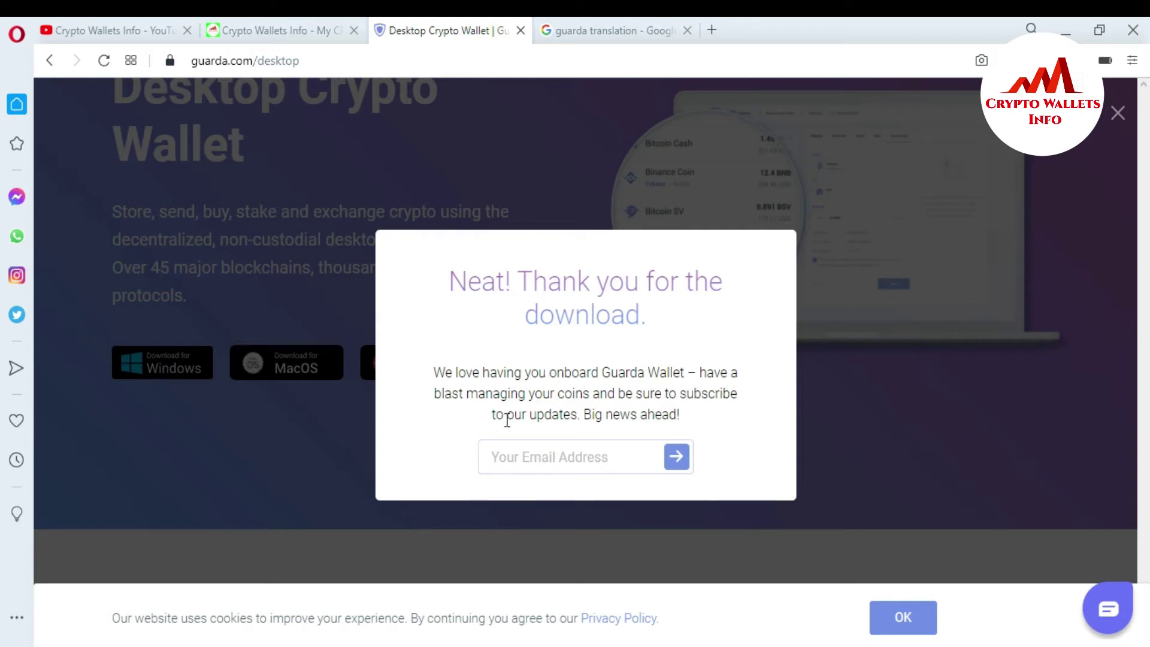
pyautogui.click(1118, 113)
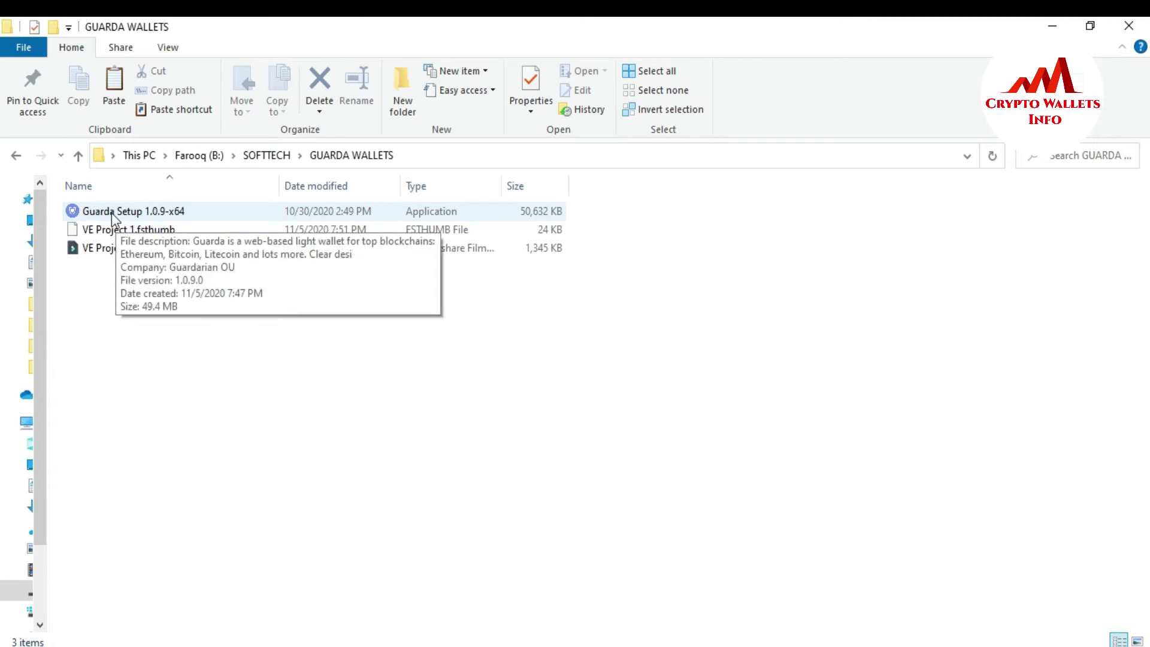
# - Run Guarda Setup 1.0.9-x64 and choose installing for anyone who uses this computer
pyautogui.doubleClick(125, 214)
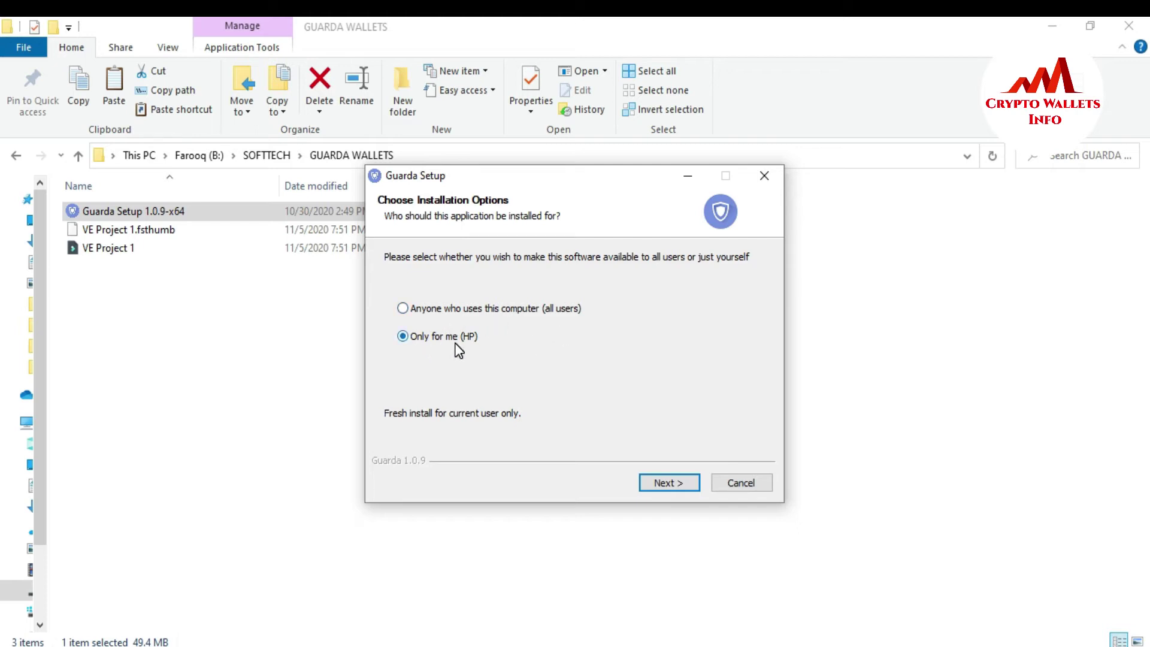
pyautogui.click(403, 307)
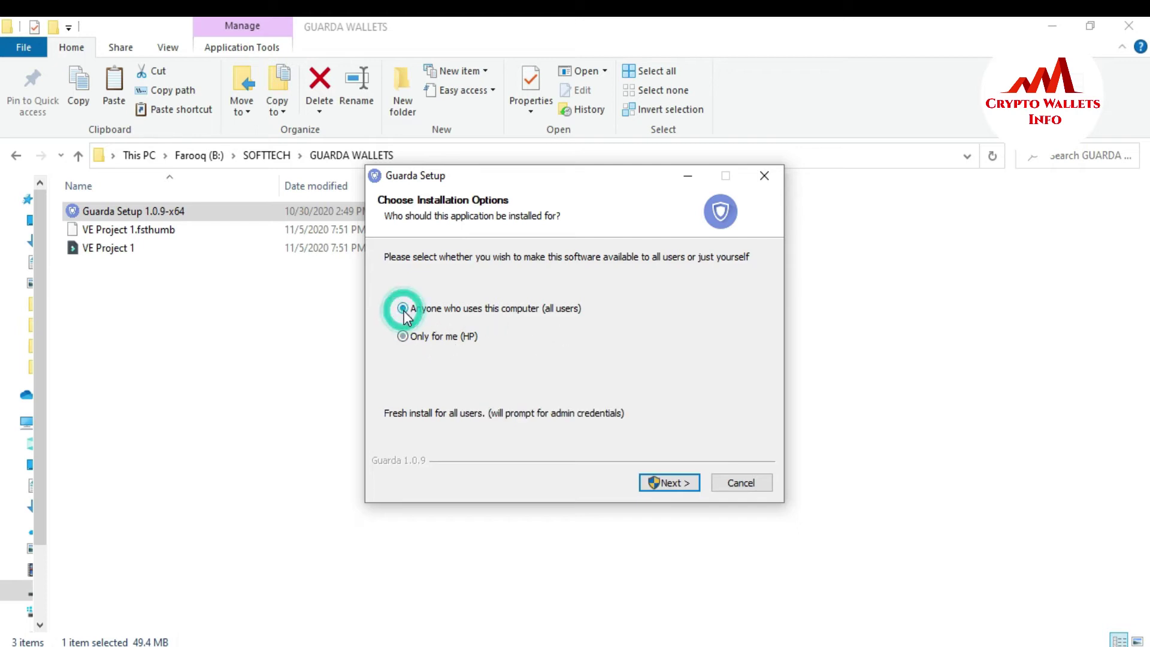
pyautogui.click(668, 483)
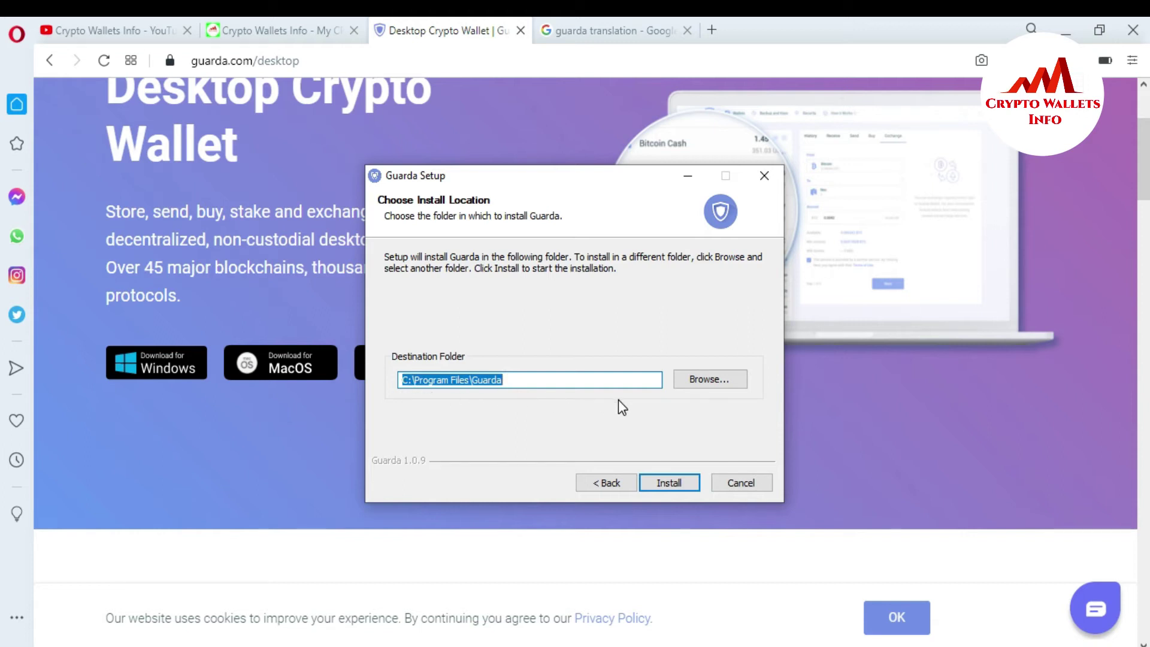
# - Keep the default C:\Program Files\Guarda install folder and install Guarda
pyautogui.click(707, 381)
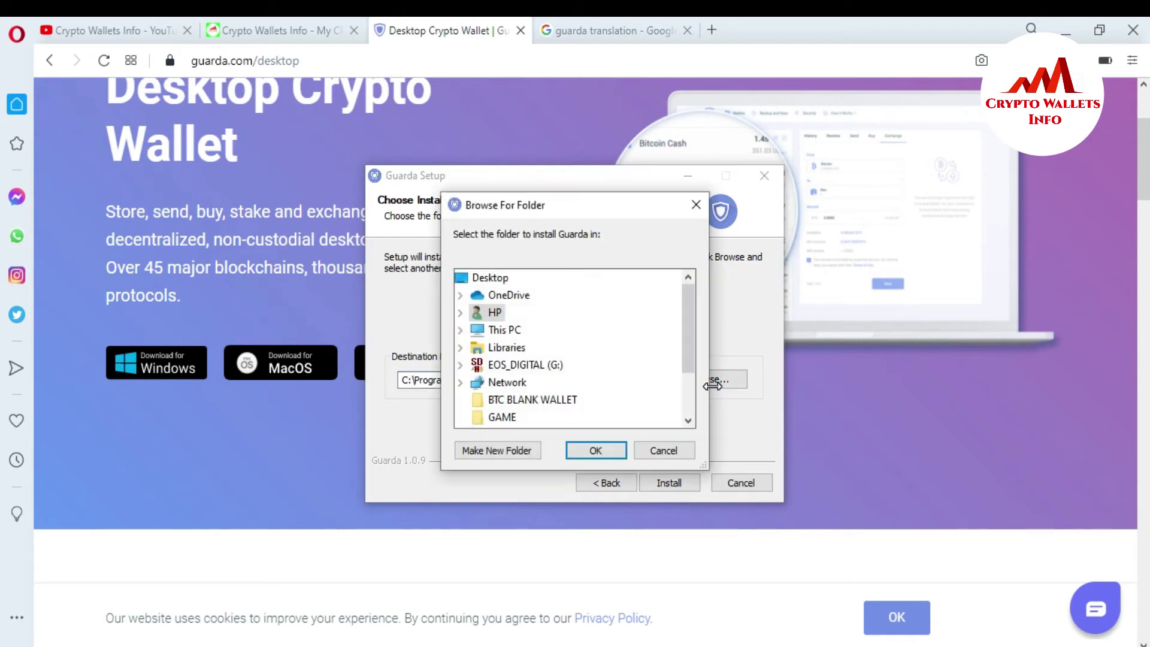
pyautogui.click(696, 205)
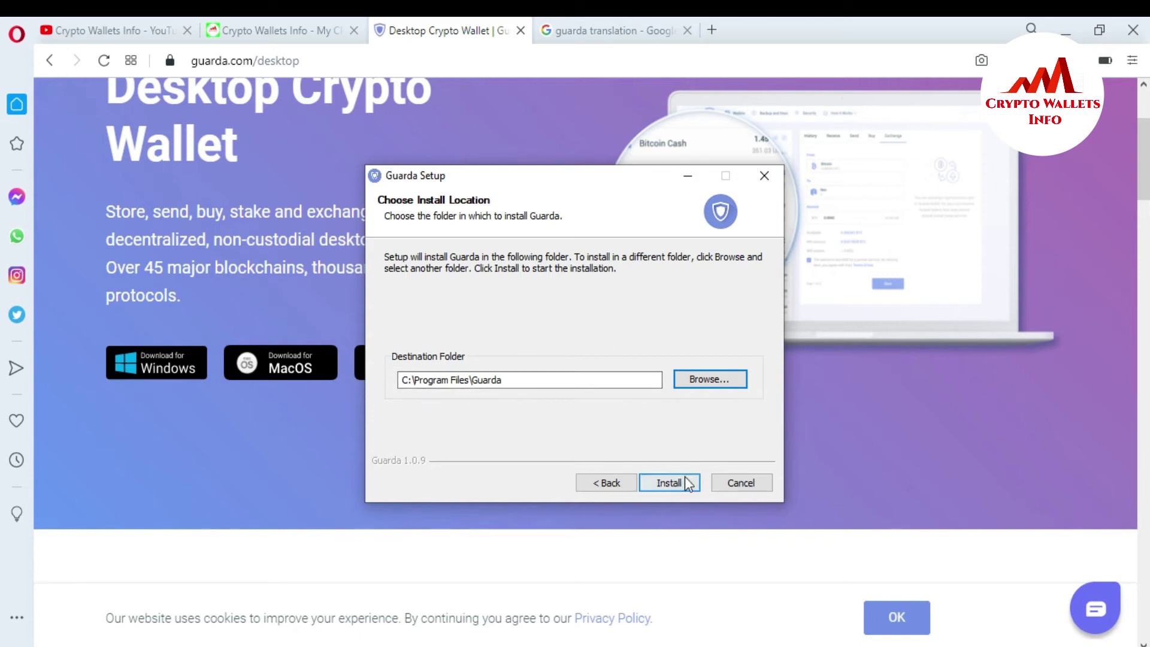
pyautogui.click(666, 485)
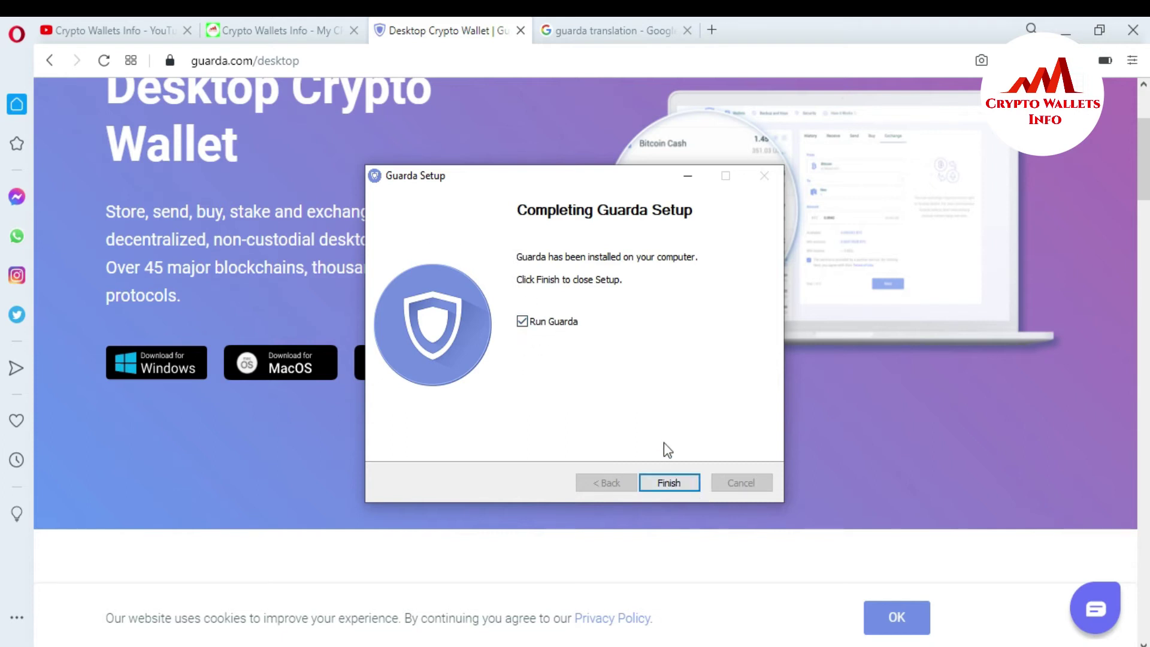
# - Finish setup to launch Guarda Wallet and choose 'Create a new wallet'
pyautogui.click(663, 482)
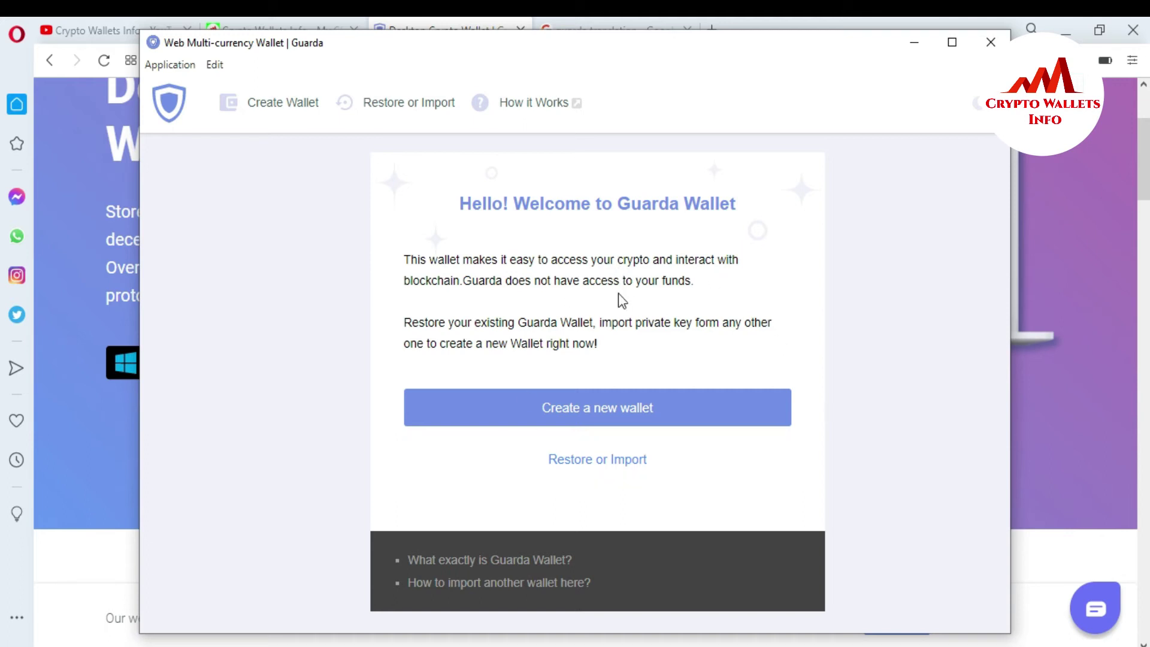
pyautogui.click(576, 415)
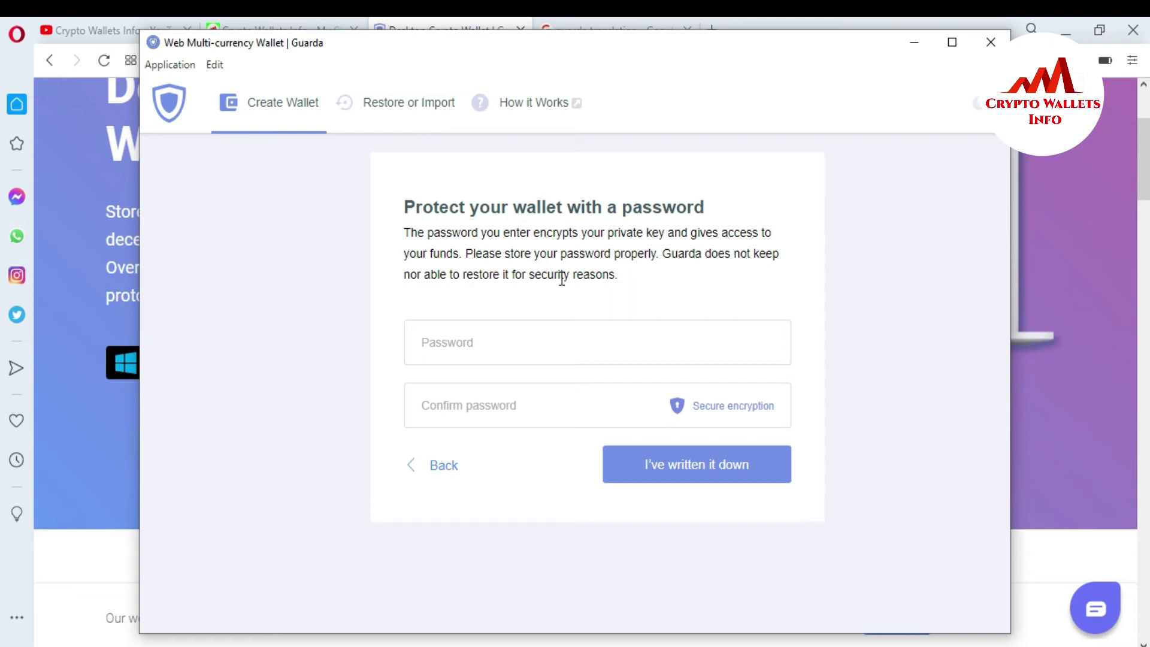
# - Enter and confirm the new wallet password, then open Notepad positioned below the form
pyautogui.click(496, 340)
pyautogui.write('***')
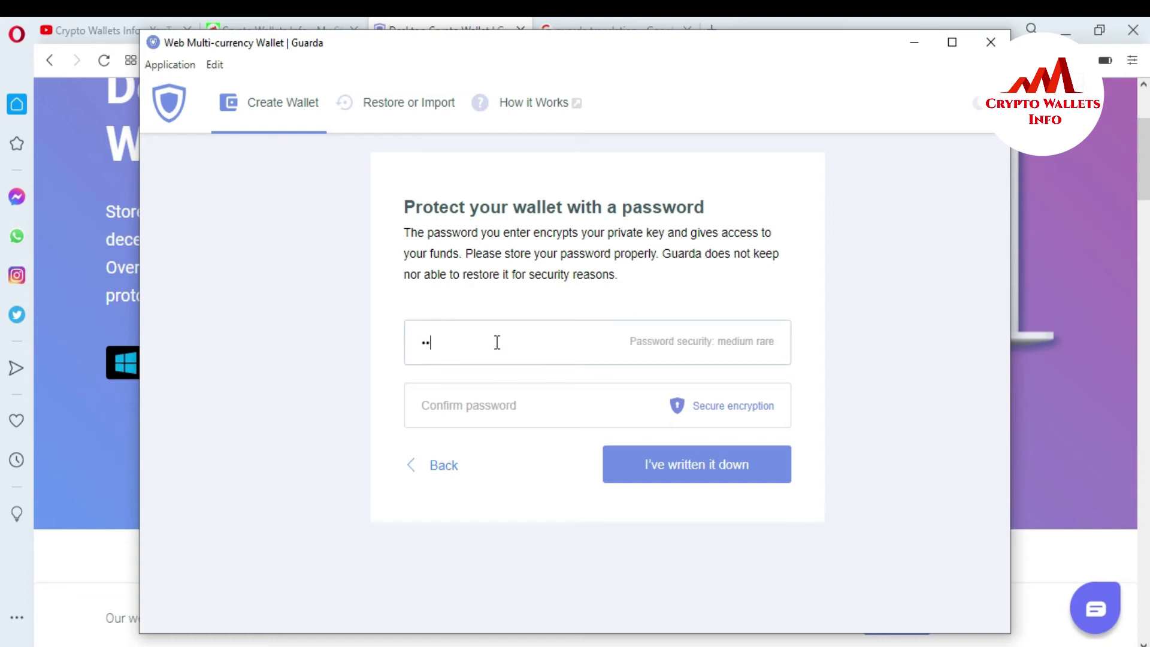
pyautogui.write('***********')
pyautogui.click(509, 412)
pyautogui.write('*****')
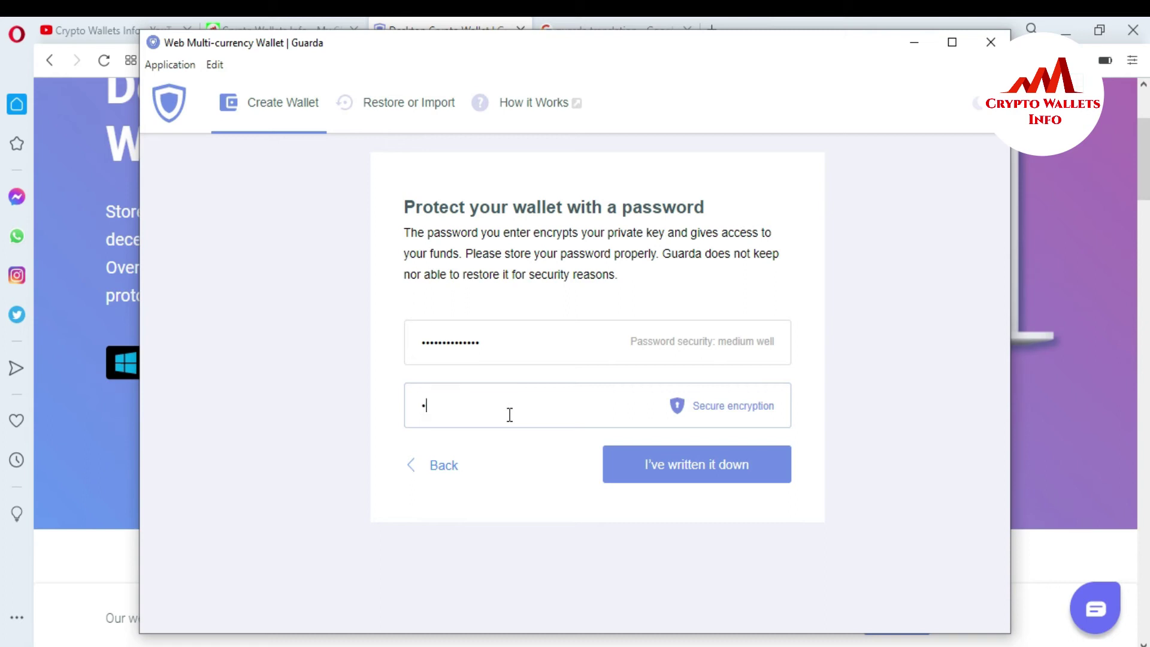
pyautogui.write('*********')
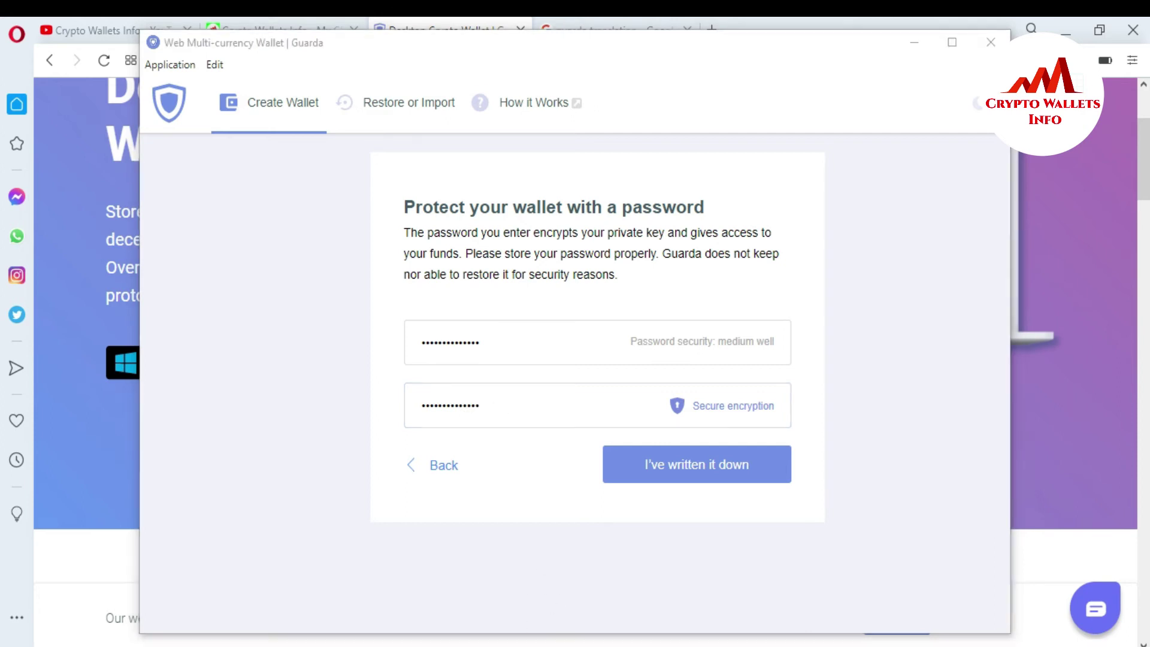
pyautogui.click(559, 633)
pyautogui.moveTo(480, 94); pyautogui.dragTo(552, 473)
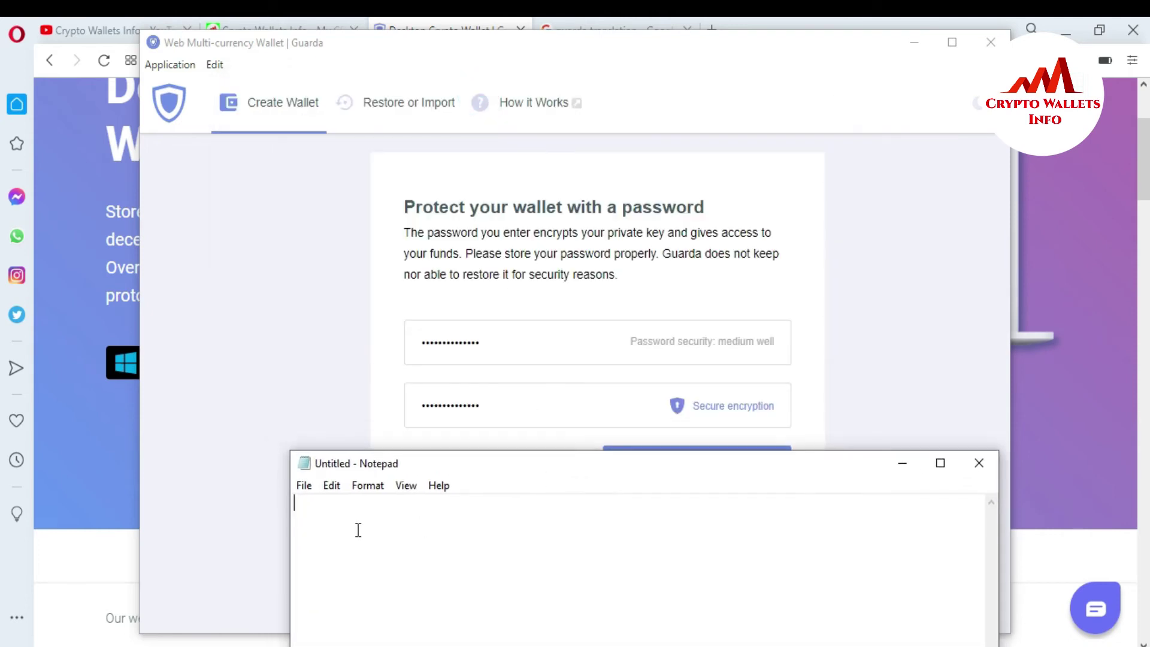
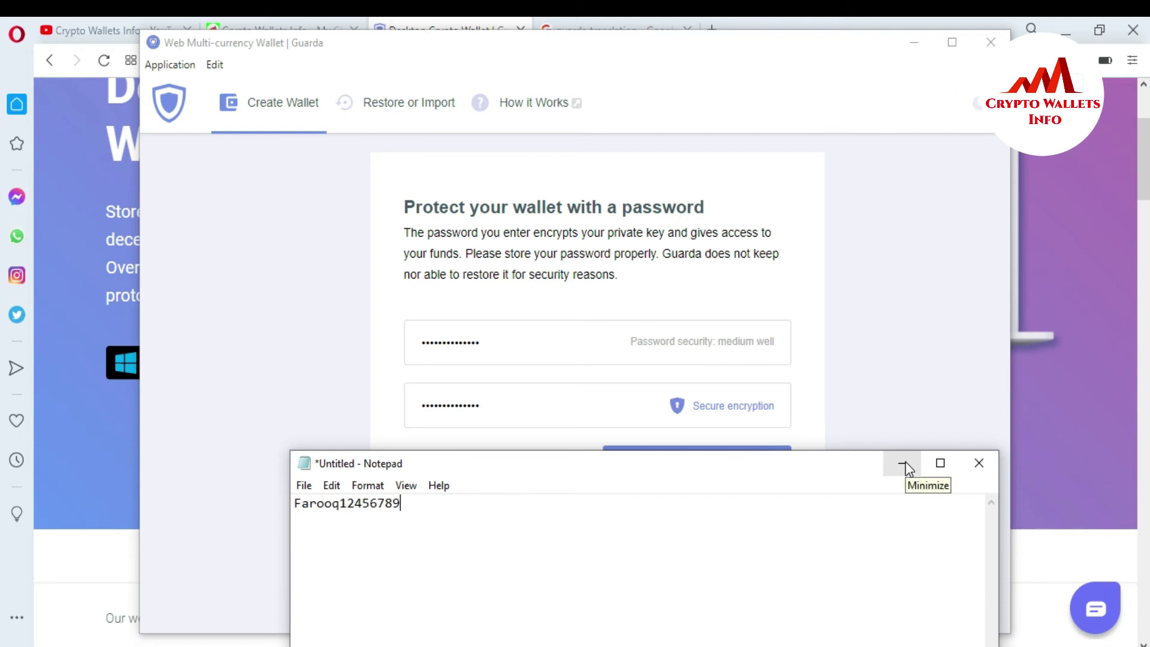
# - Hide the Notepad note and confirm the written-down password so Guarda creates the wallet
pyautogui.click(905, 462)
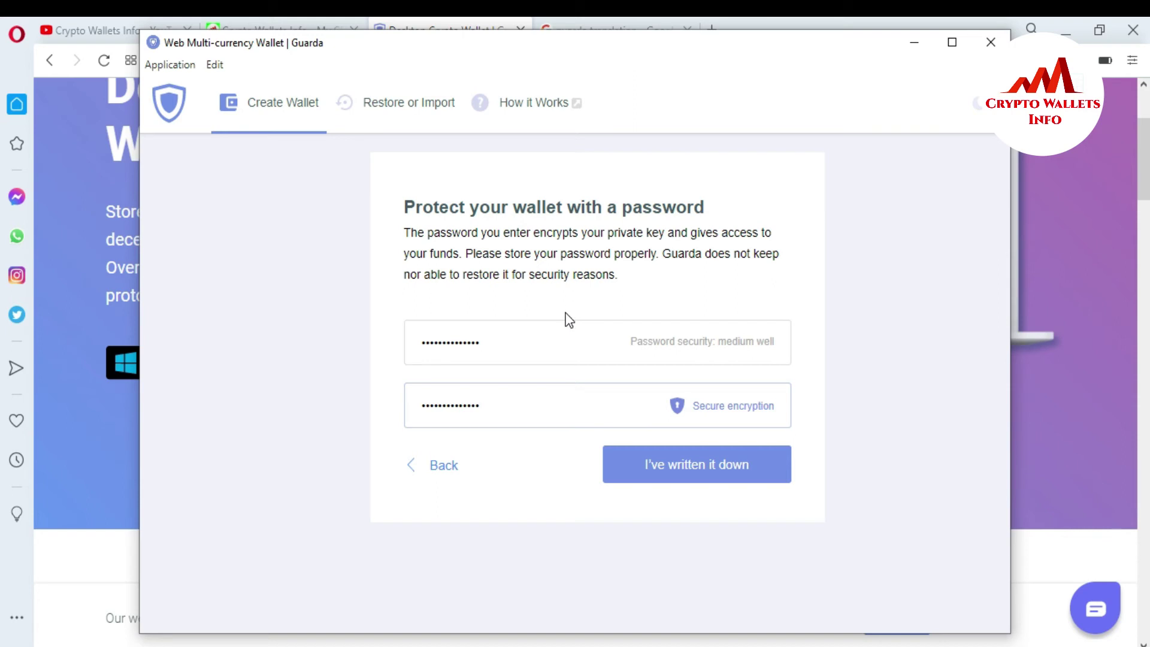
pyautogui.click(701, 472)
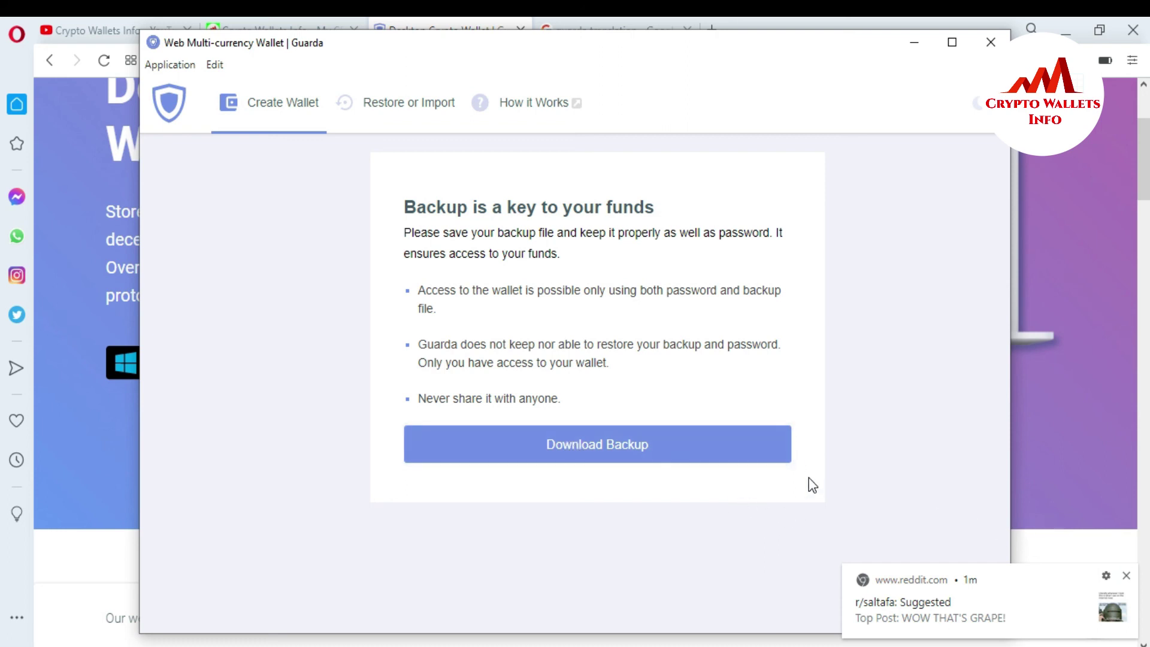
# - Start the wallet backup download and choose Documents as the save location
pyautogui.click(1126, 575)
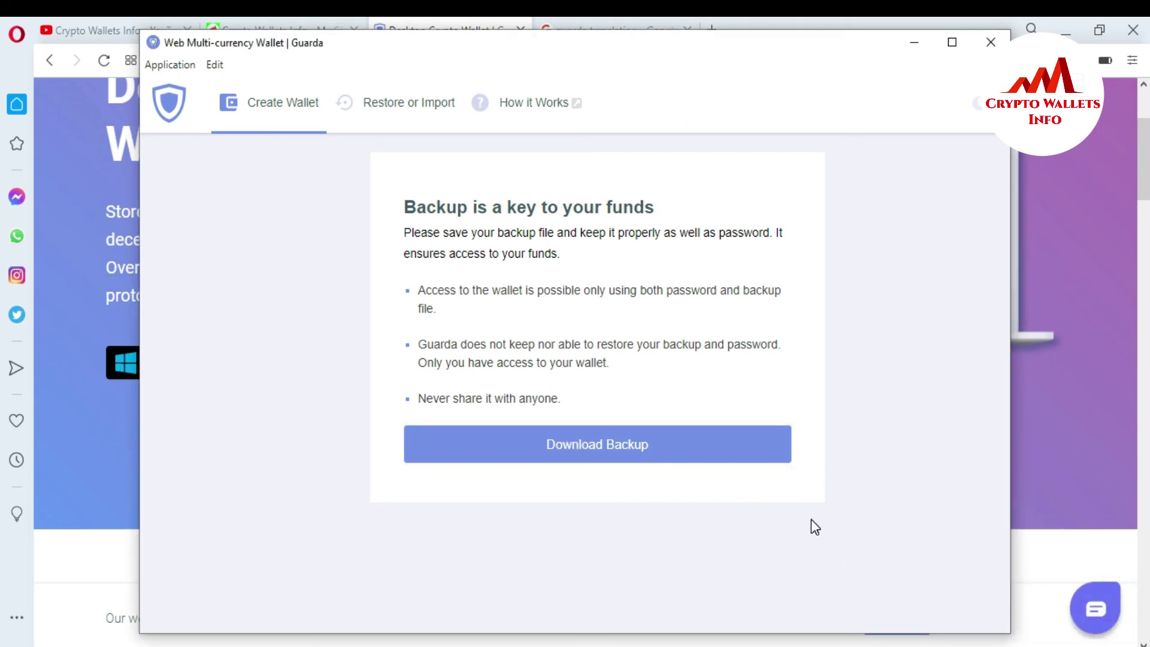
pyautogui.click(607, 446)
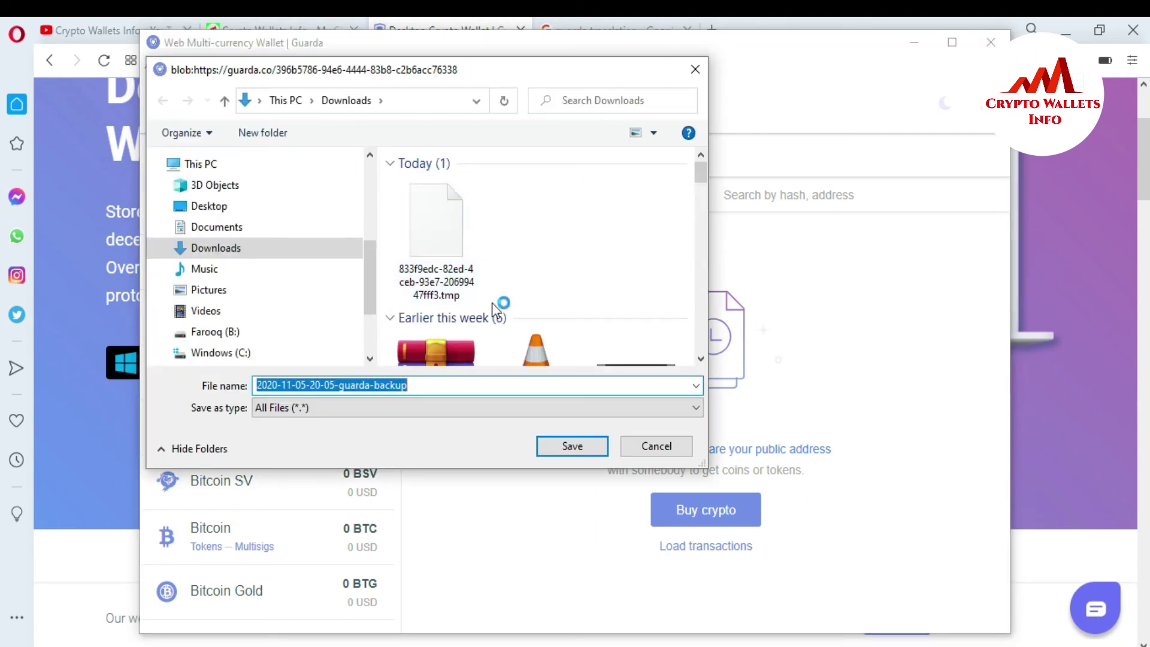
pyautogui.click(372, 260)
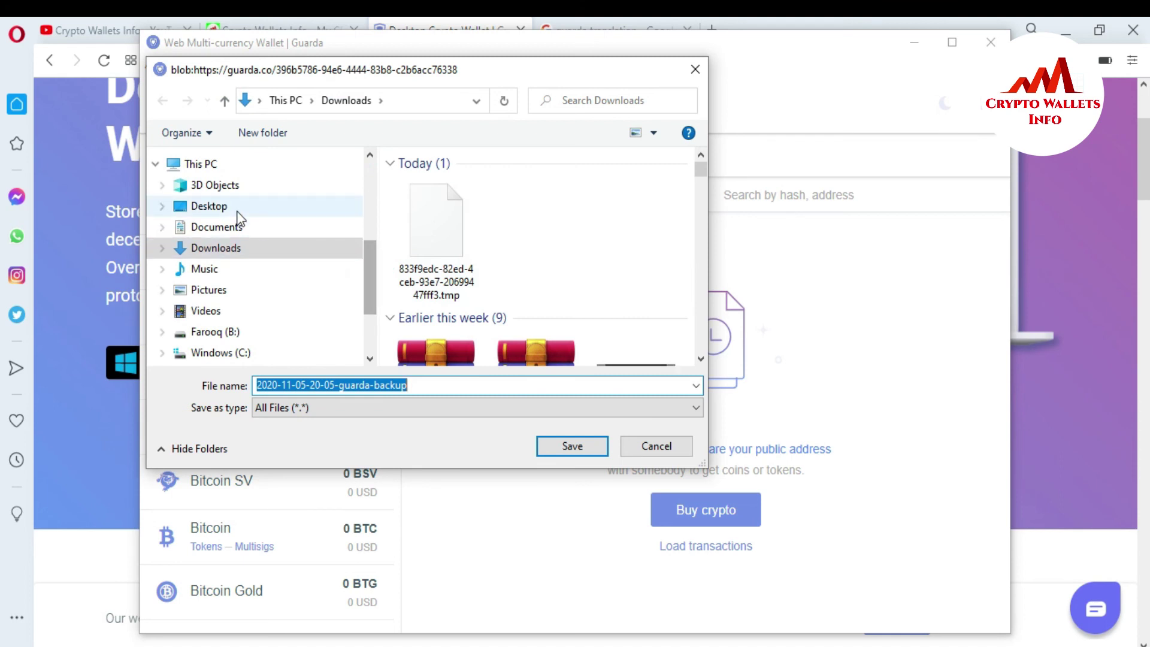
pyautogui.click(223, 227)
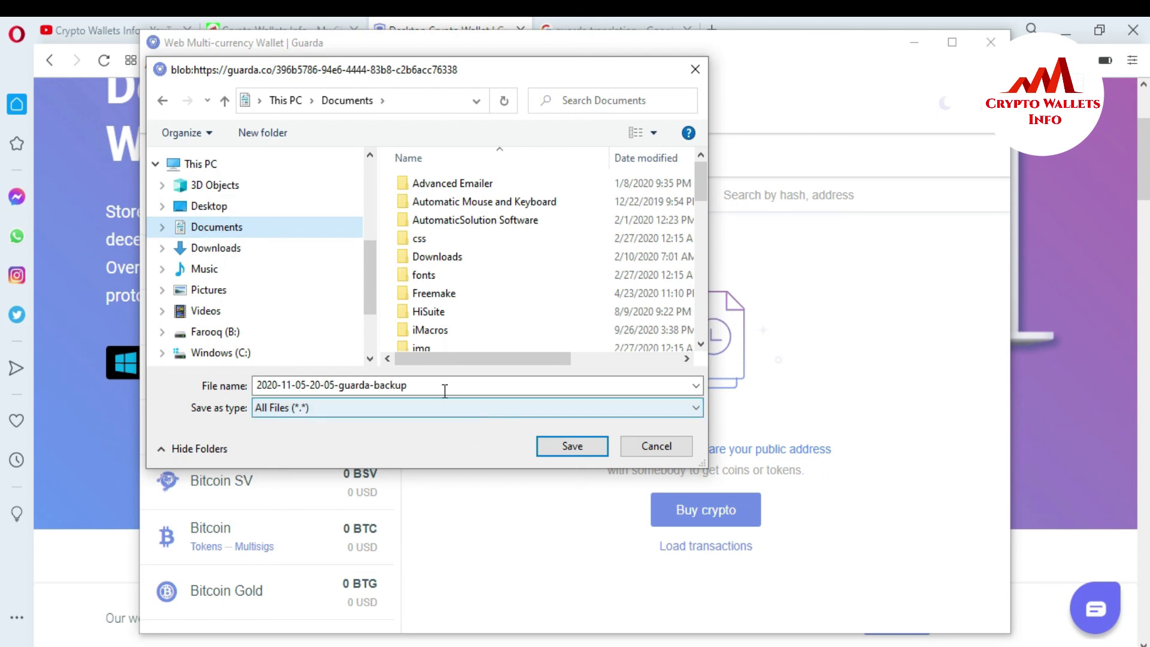
# - Create a new folder named Gurada in Documents and save the backup file into it
pyautogui.click(390, 335)
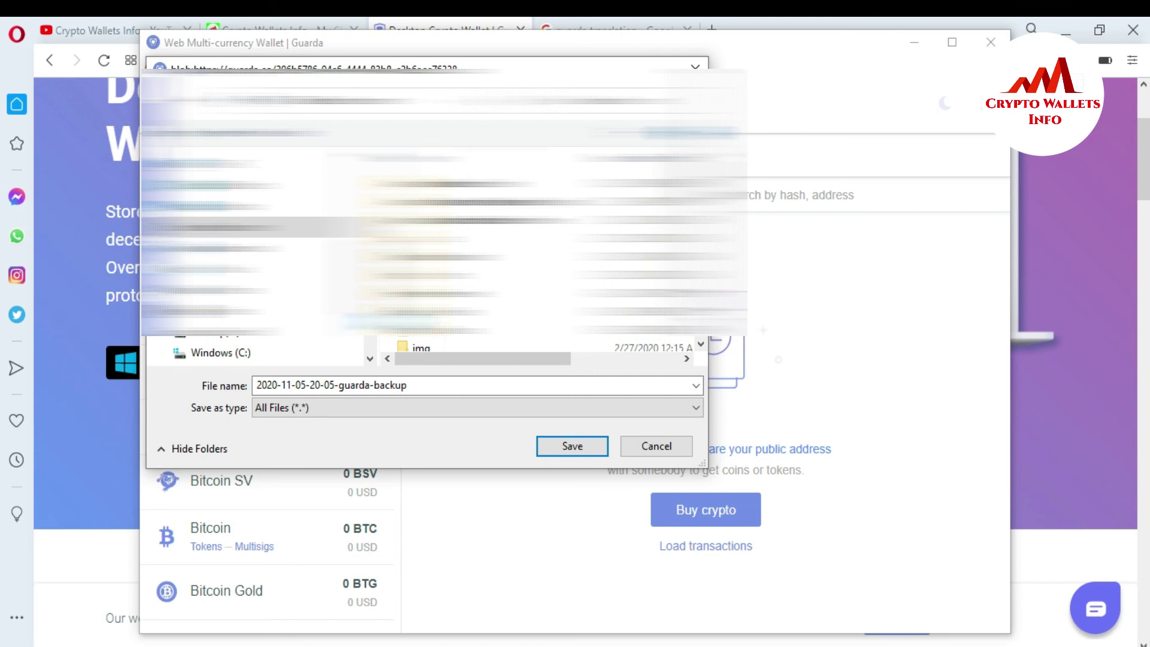
pyautogui.rightClick(390, 328)
pyautogui.click(443, 509)
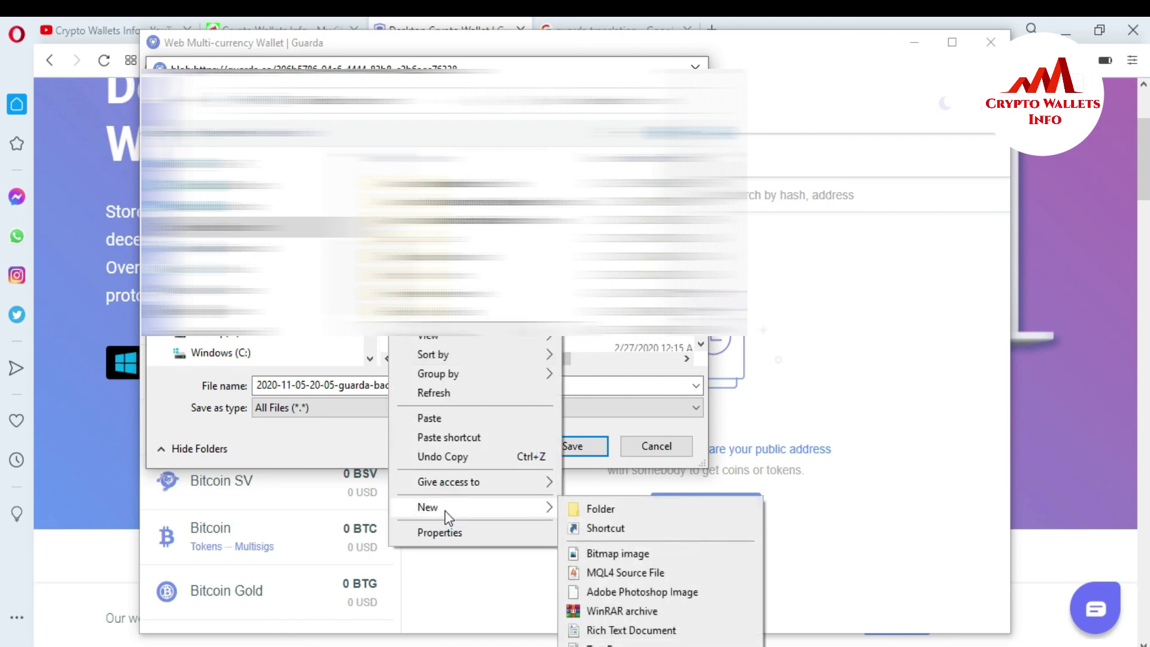
pyautogui.click(620, 512)
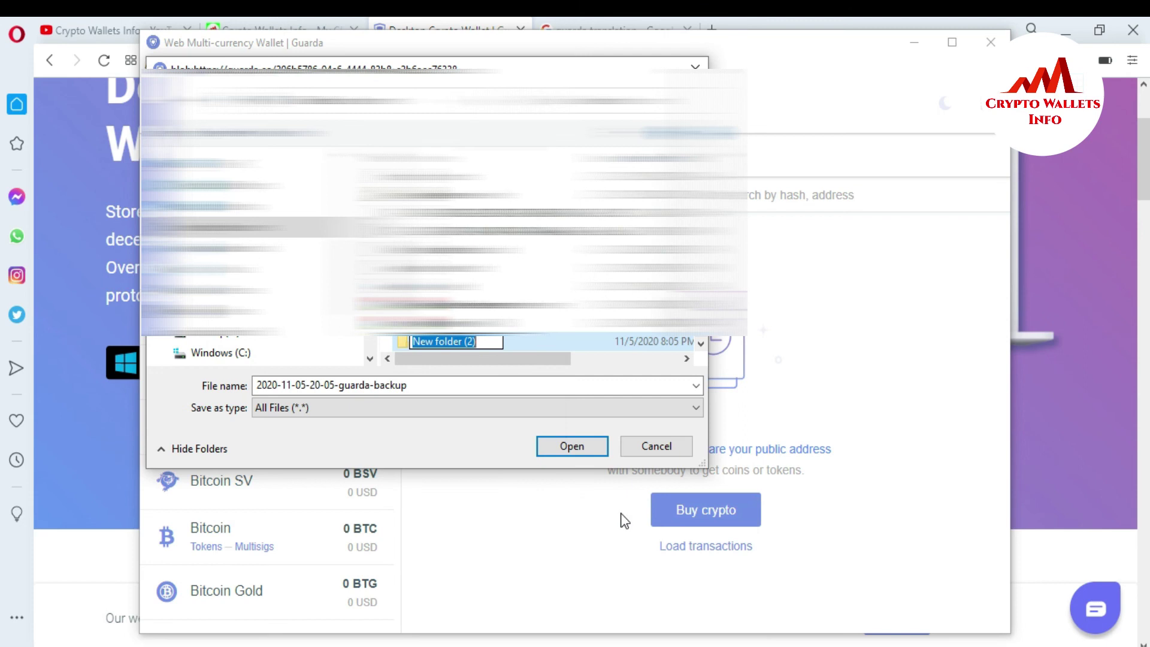
pyautogui.write('Gurada')
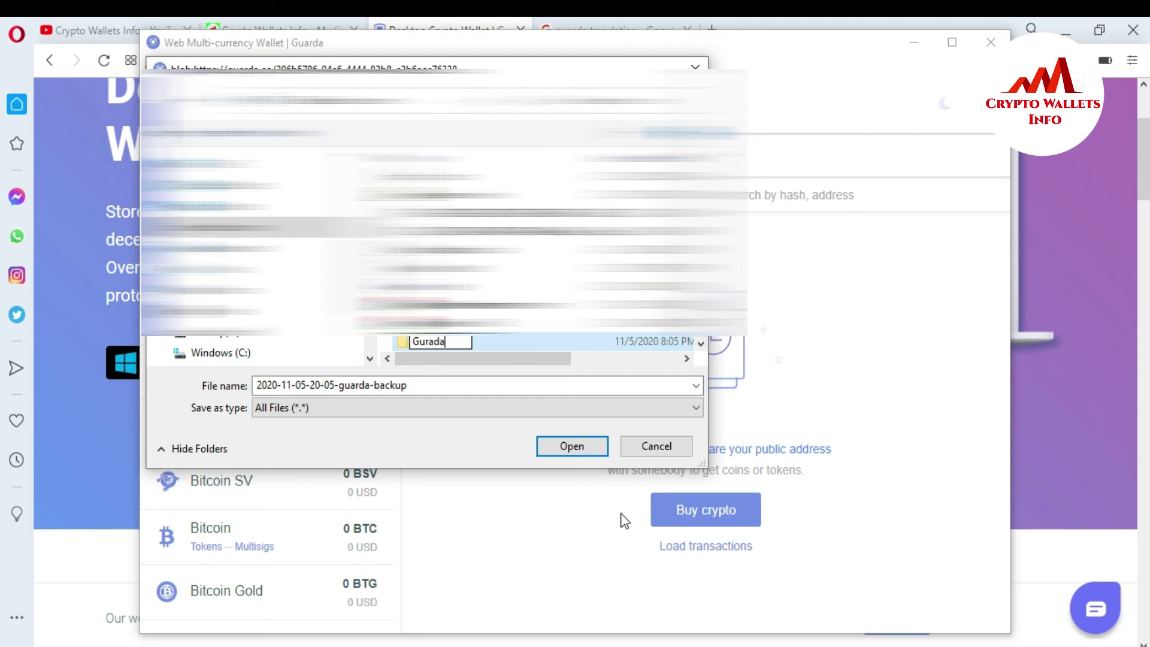
pyautogui.click(403, 346)
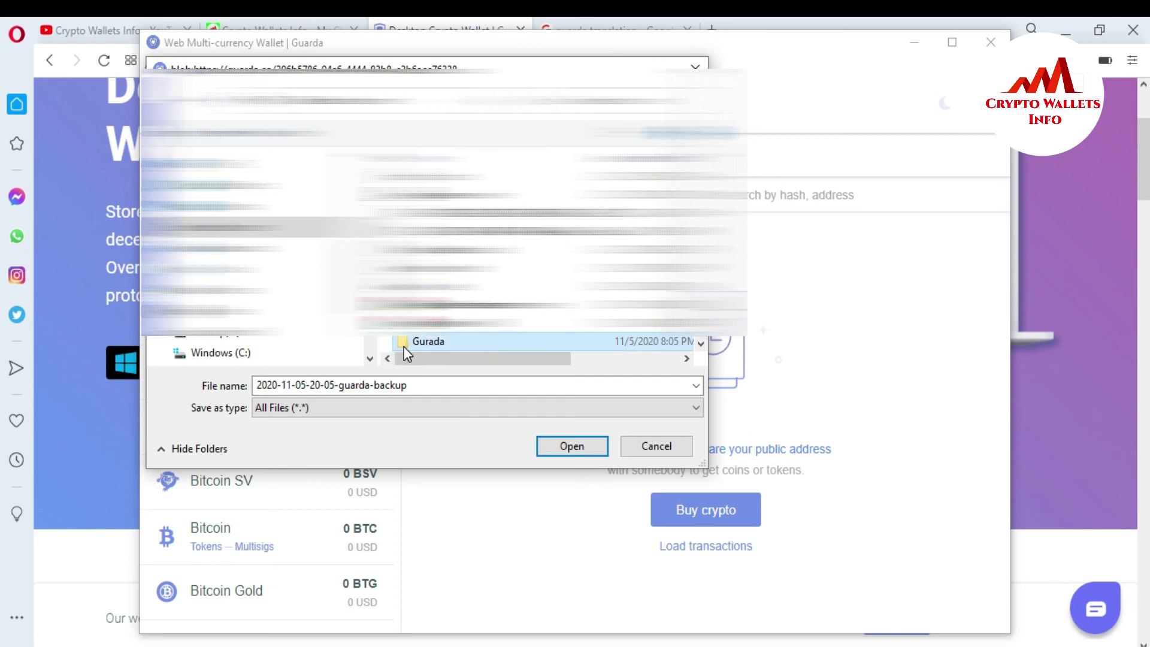
pyautogui.doubleClick(418, 342)
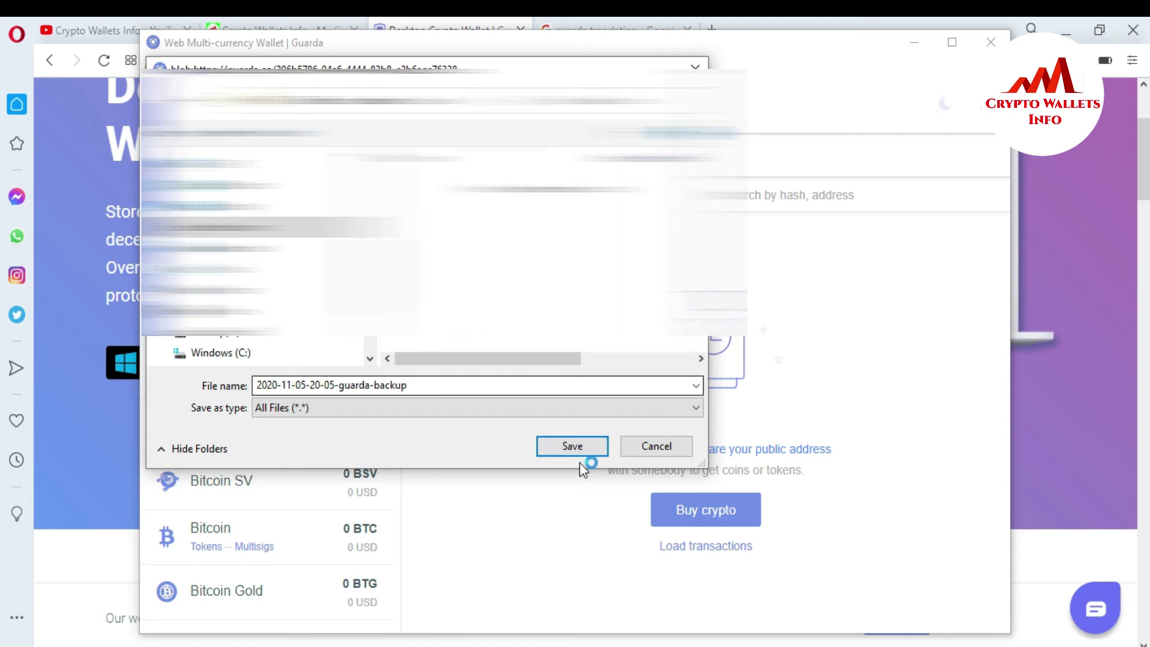
pyautogui.click(569, 445)
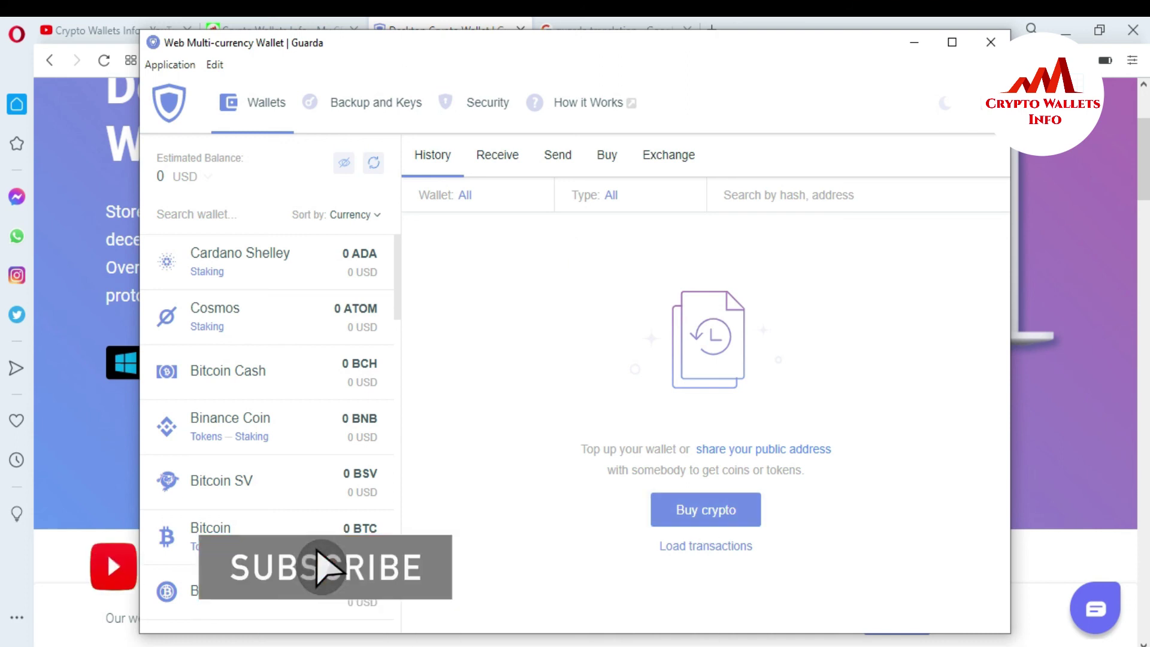
# - Minimize Guarda and bring up the cryptowalletsinfo.com Tron Wallet article in the browser
pyautogui.click(707, 644)
pyautogui.click(115, 30)
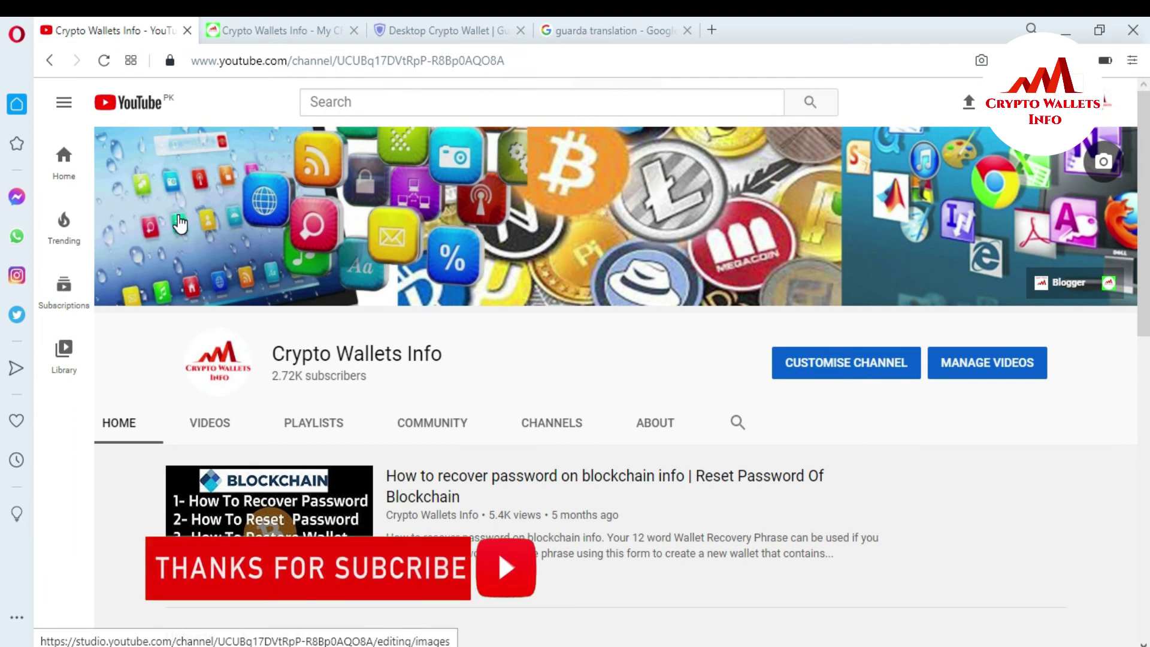
pyautogui.click(227, 27)
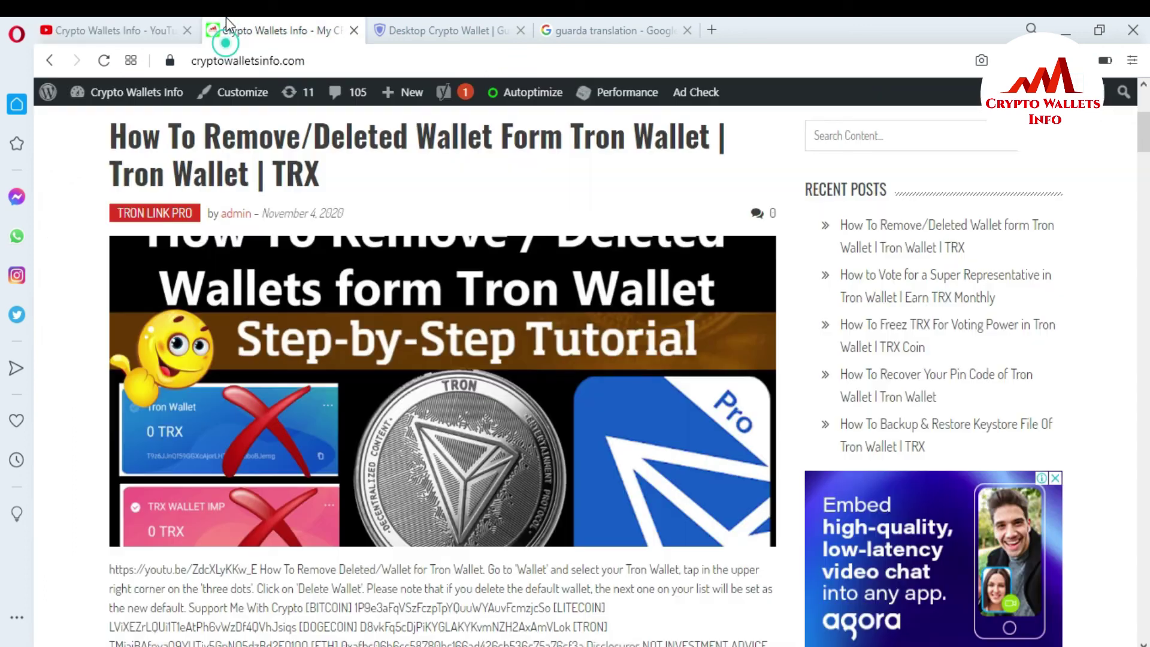